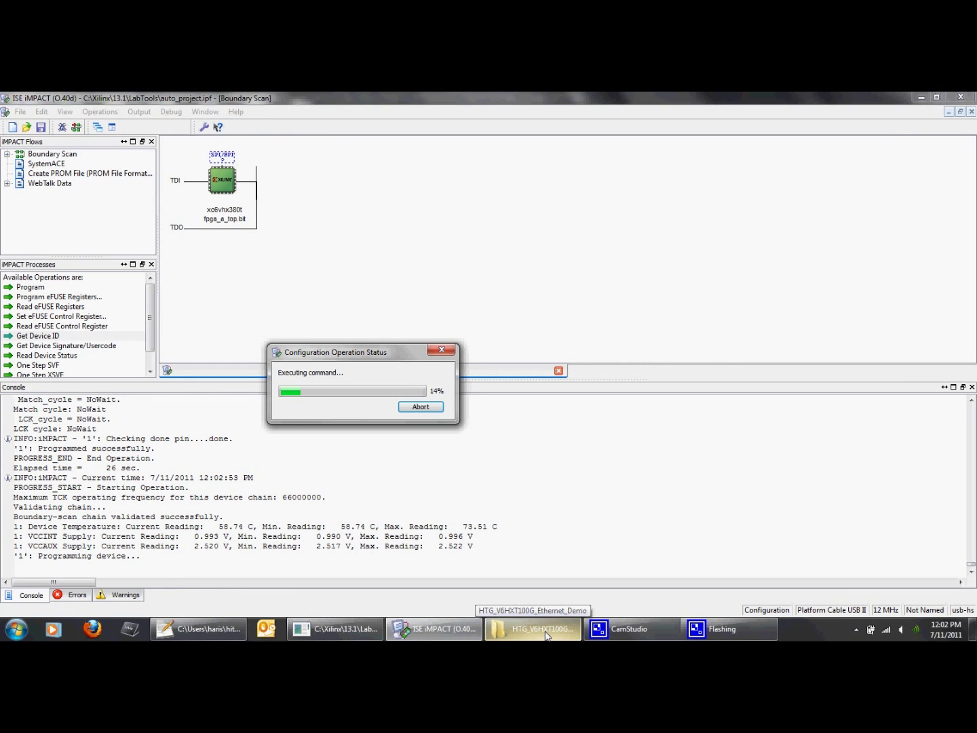
# - Launch Ethernet_Debug_Eval.exe from Demo_Application\bin, checking iMPACT's FPGA programming progress along the way
pyautogui.click(547, 631)
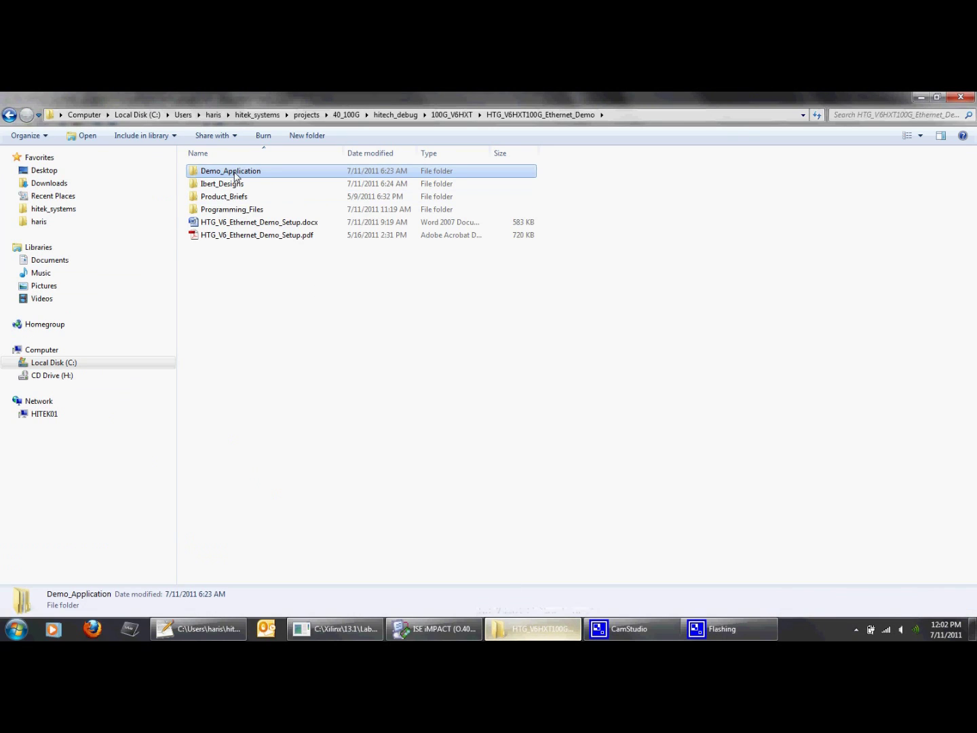
pyautogui.doubleClick(234, 173)
pyautogui.doubleClick(238, 174)
pyautogui.click(247, 174)
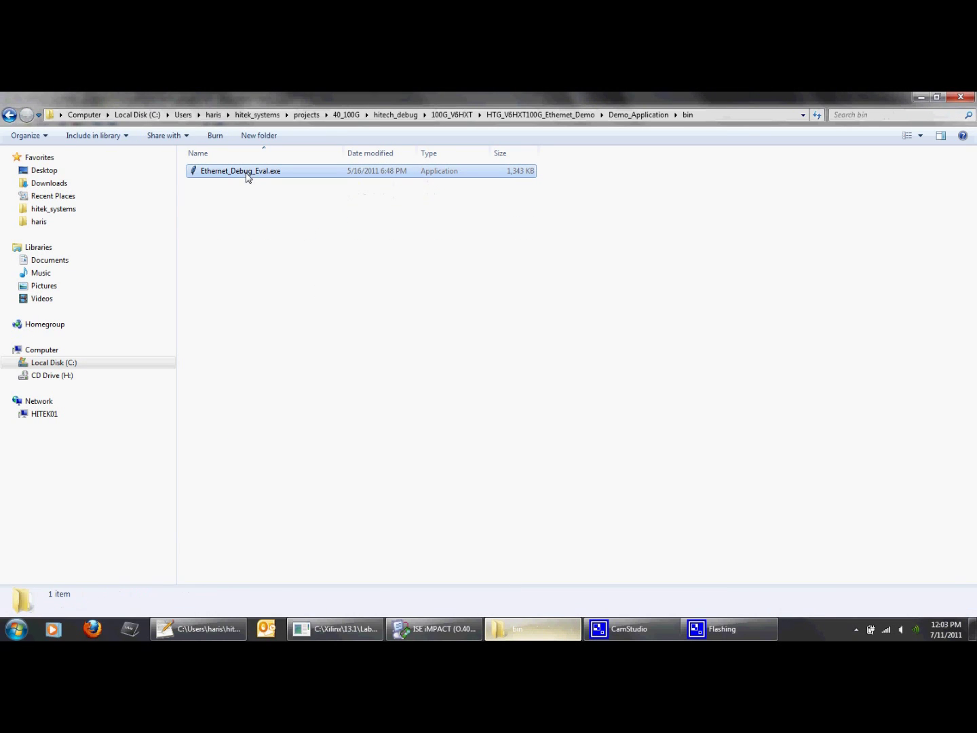
pyautogui.doubleClick(247, 175)
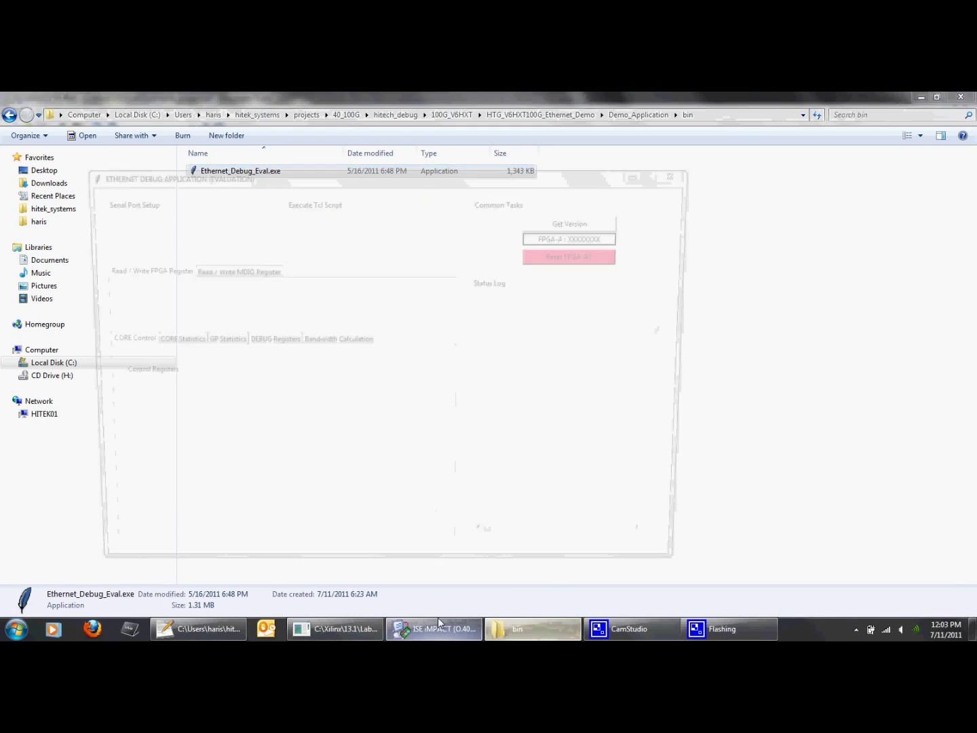
pyautogui.click(438, 626)
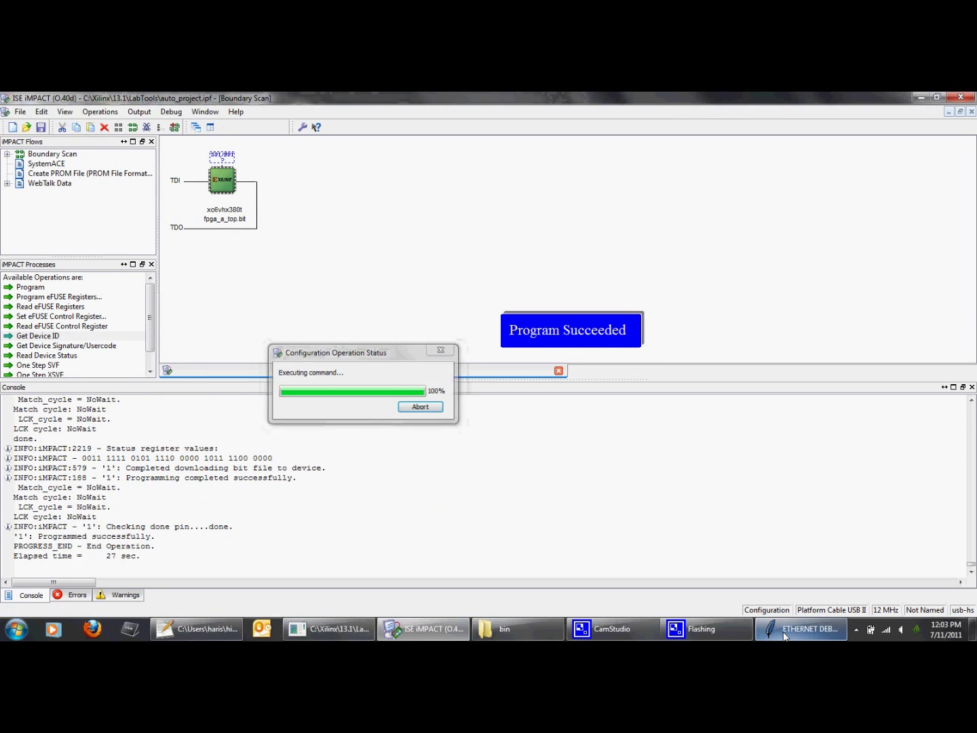
pyautogui.click(785, 636)
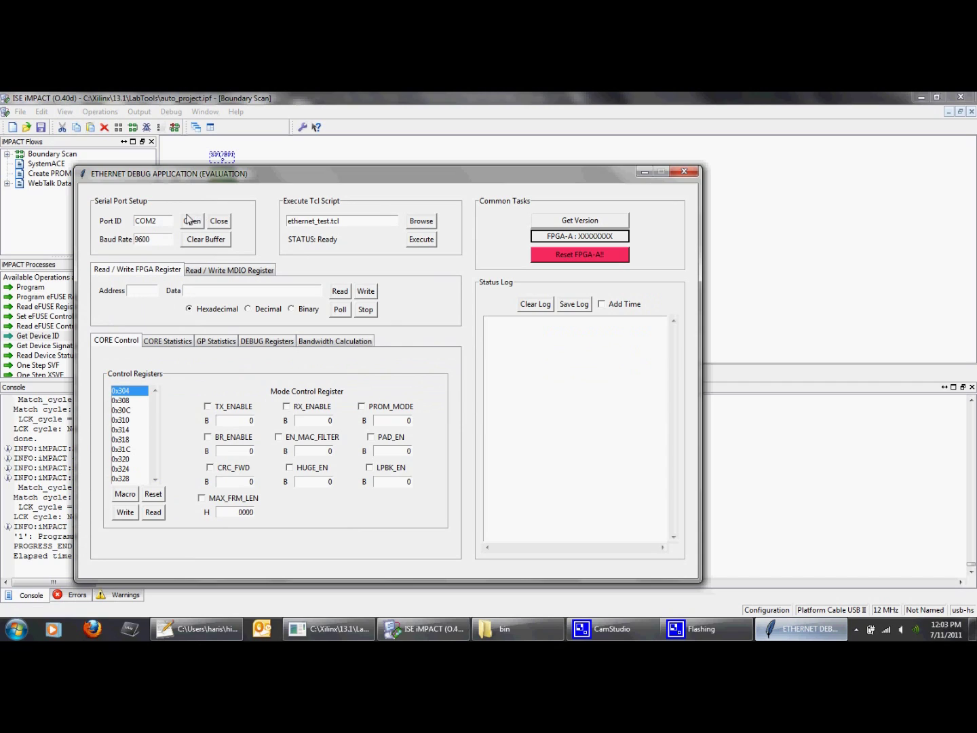
# - Connect to serial port COM2 and read the FPGA-A version, 0000A002
pyautogui.click(190, 221)
pyautogui.click(162, 238)
pyautogui.click(568, 226)
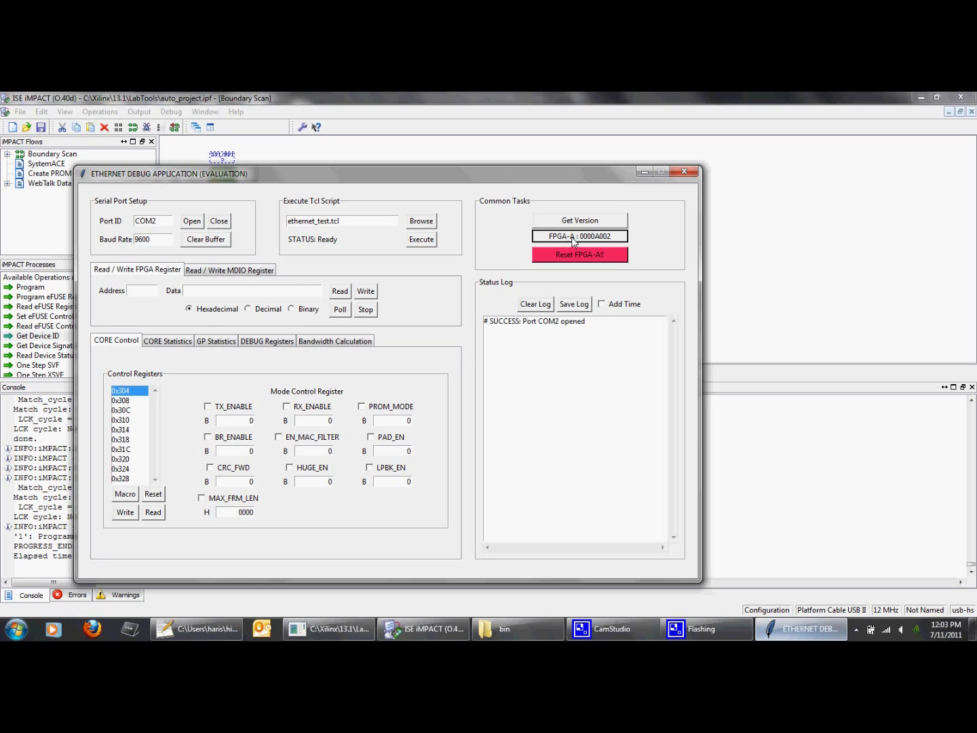
pyautogui.click(421, 227)
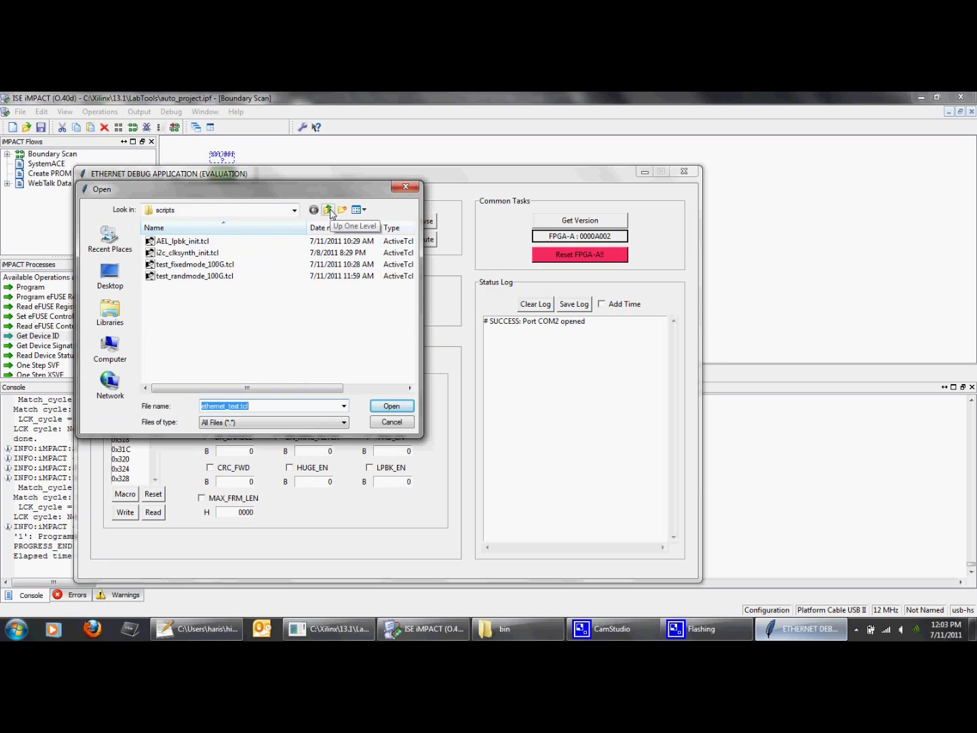
# - Load and execute i2c_clksynth_init.tcl, acknowledging the execution-time message
pyautogui.doubleClick(197, 252)
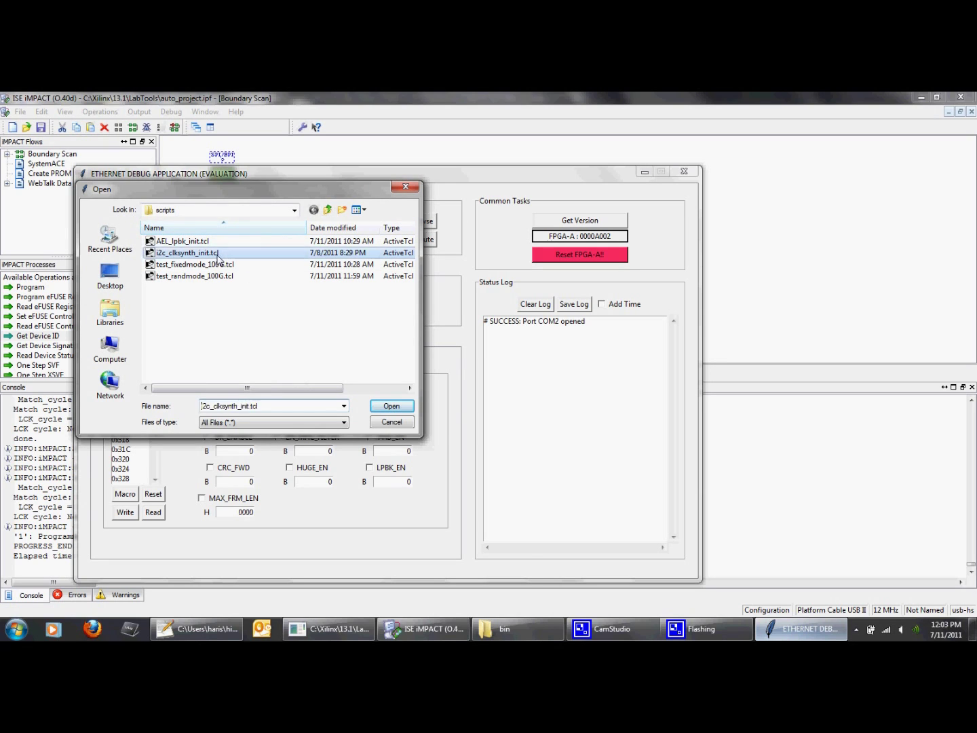
pyautogui.click(426, 244)
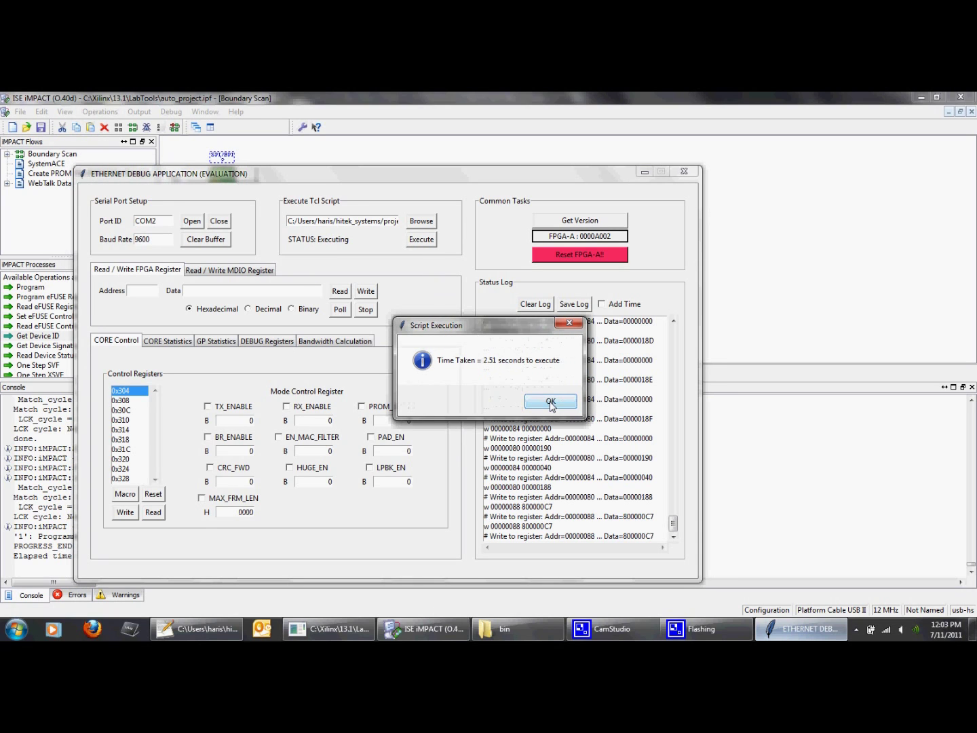
pyautogui.click(551, 404)
# - Load and execute test_fixedmode_100G.tcl to start 8 minutes of fixed-mode packet generation
pyautogui.click(415, 226)
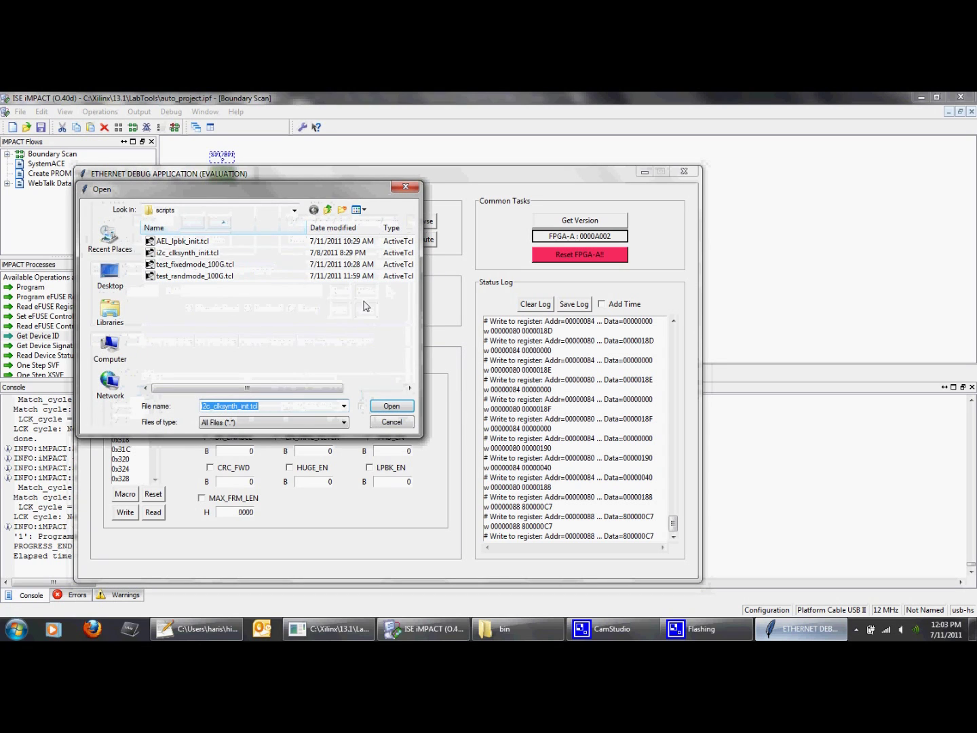
pyautogui.doubleClick(261, 264)
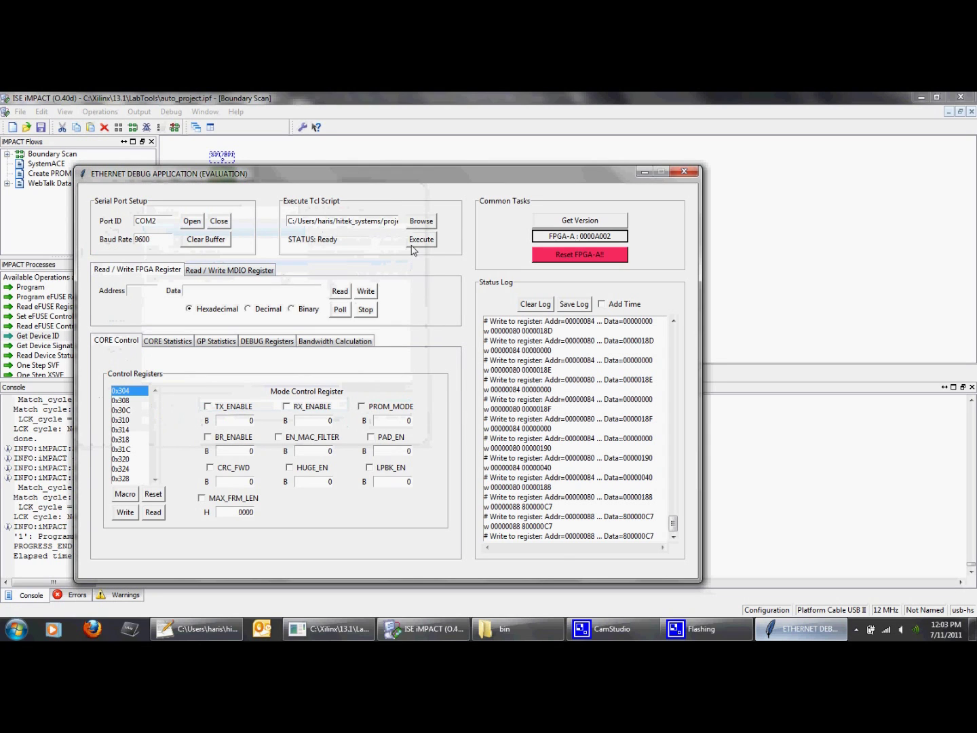
pyautogui.click(420, 239)
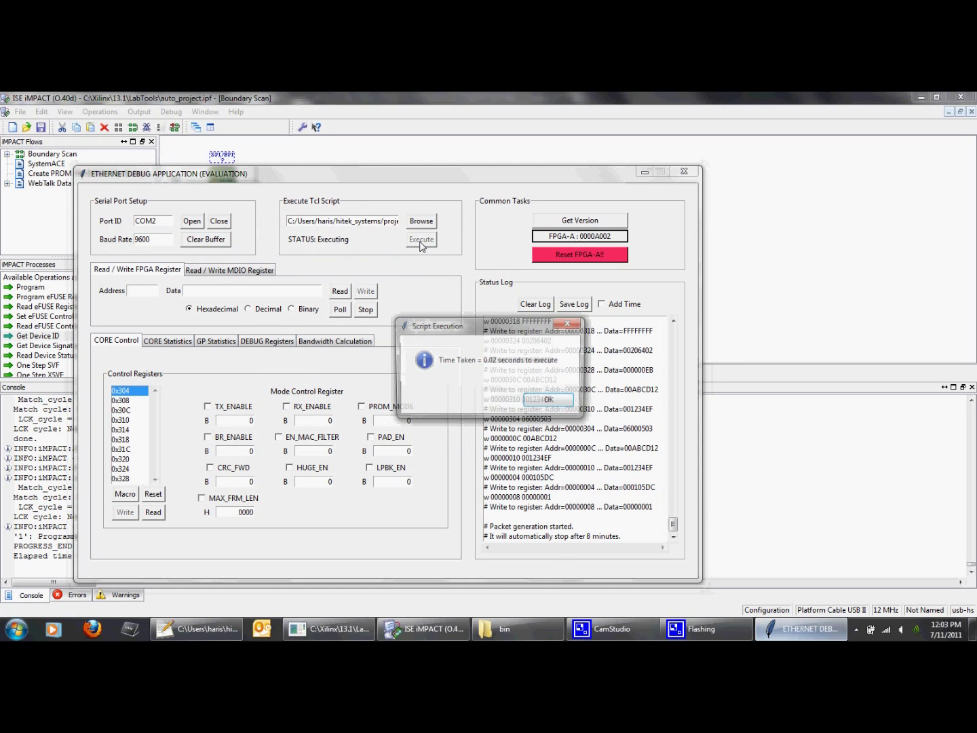
pyautogui.click(552, 402)
# - Select all DEBUG registers and read them repeatedly from the FPGA
pyautogui.click(269, 342)
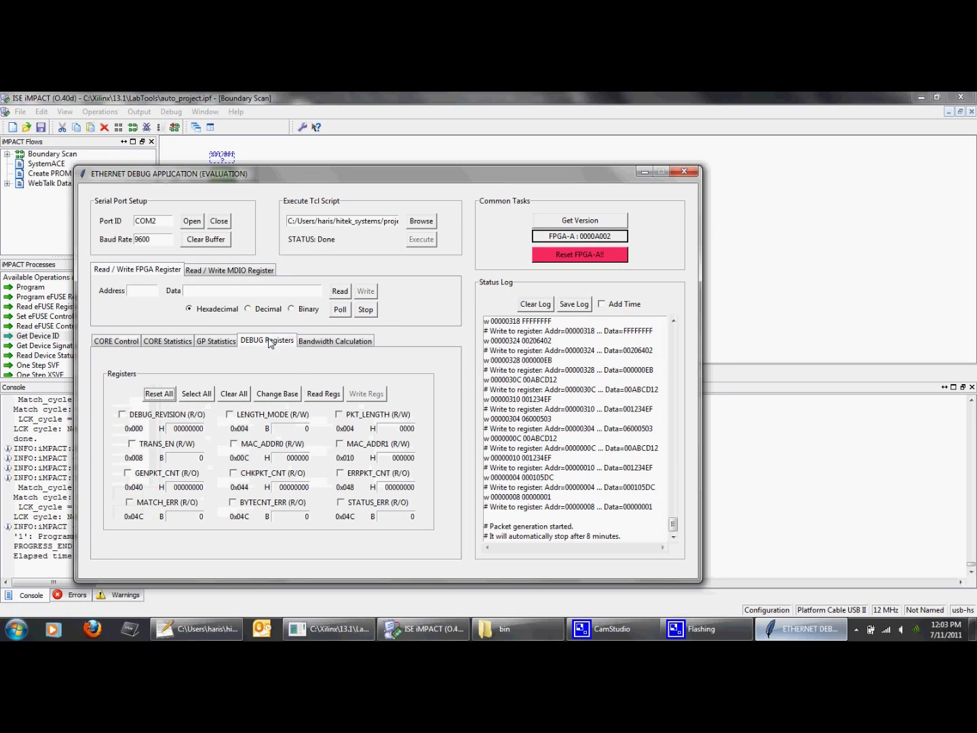
pyautogui.click(196, 394)
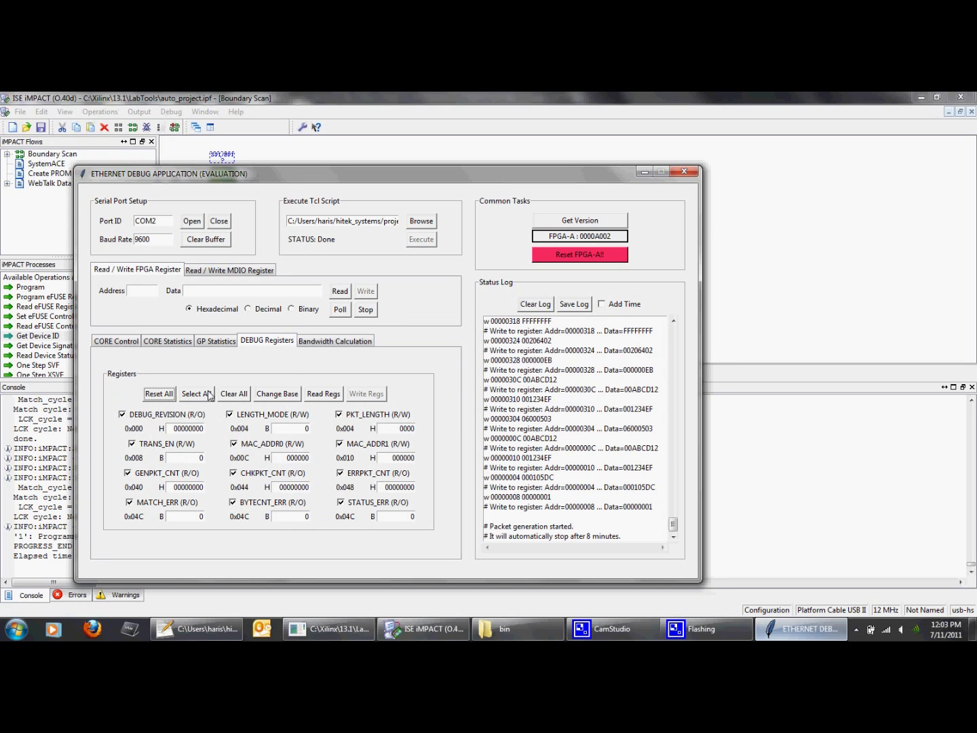
pyautogui.click(328, 395)
pyautogui.click(329, 395)
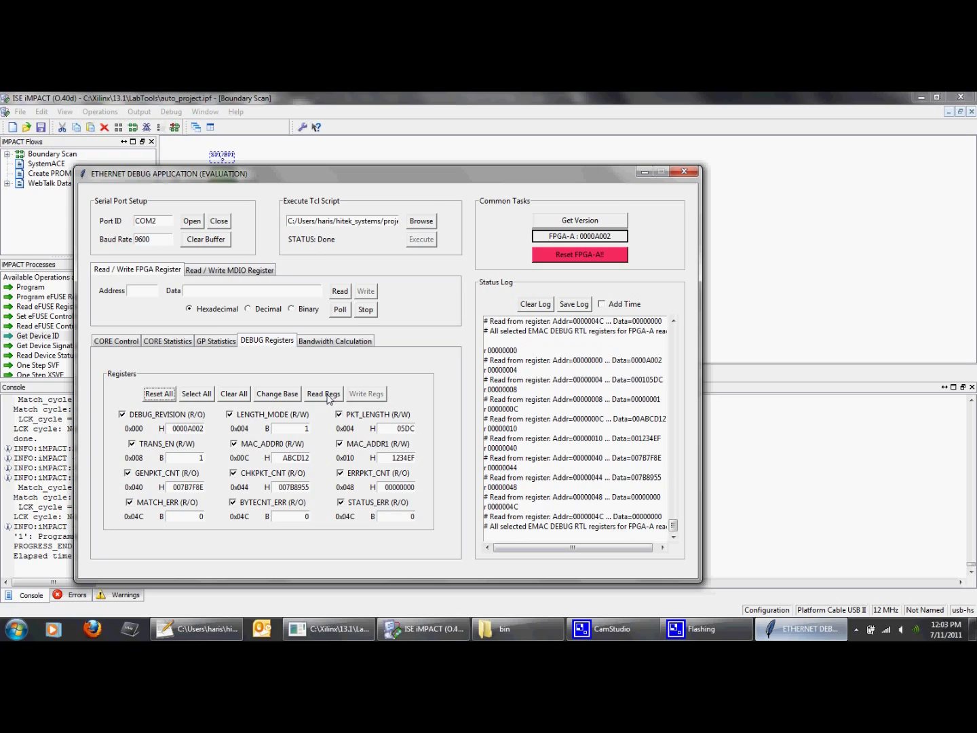
pyautogui.click(329, 395)
pyautogui.click(328, 396)
# - Highlight GENPKT_CNT, CHKPKT_CNT and the zero ERRPKT_CNT, then re-read to show counts rising
pyautogui.doubleClick(199, 487)
pyautogui.doubleClick(294, 487)
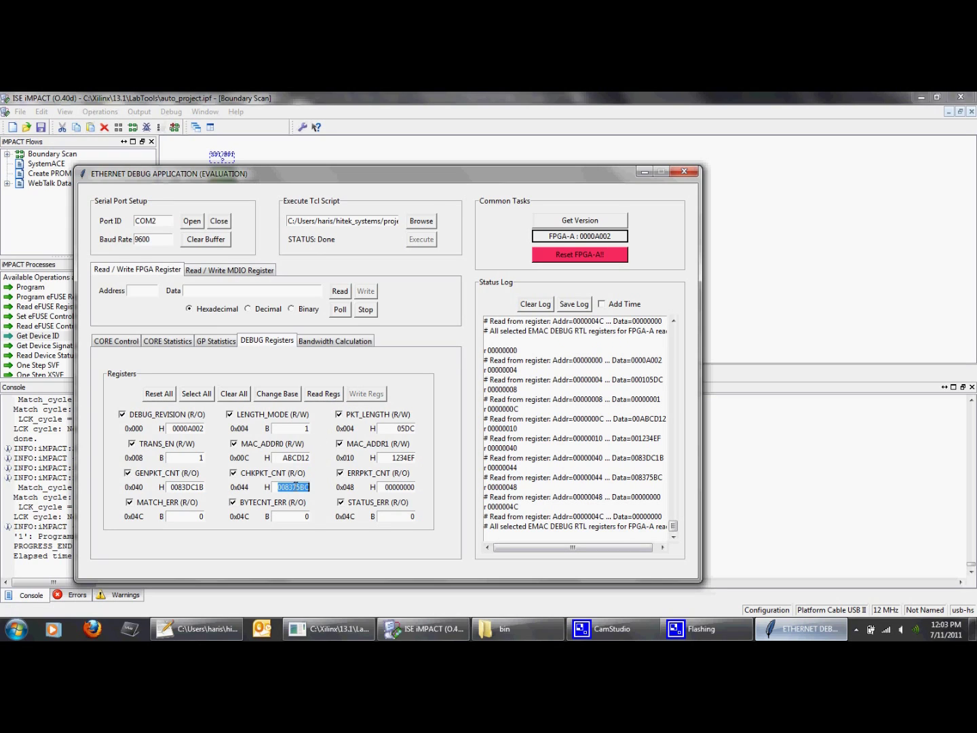
pyautogui.doubleClick(399, 487)
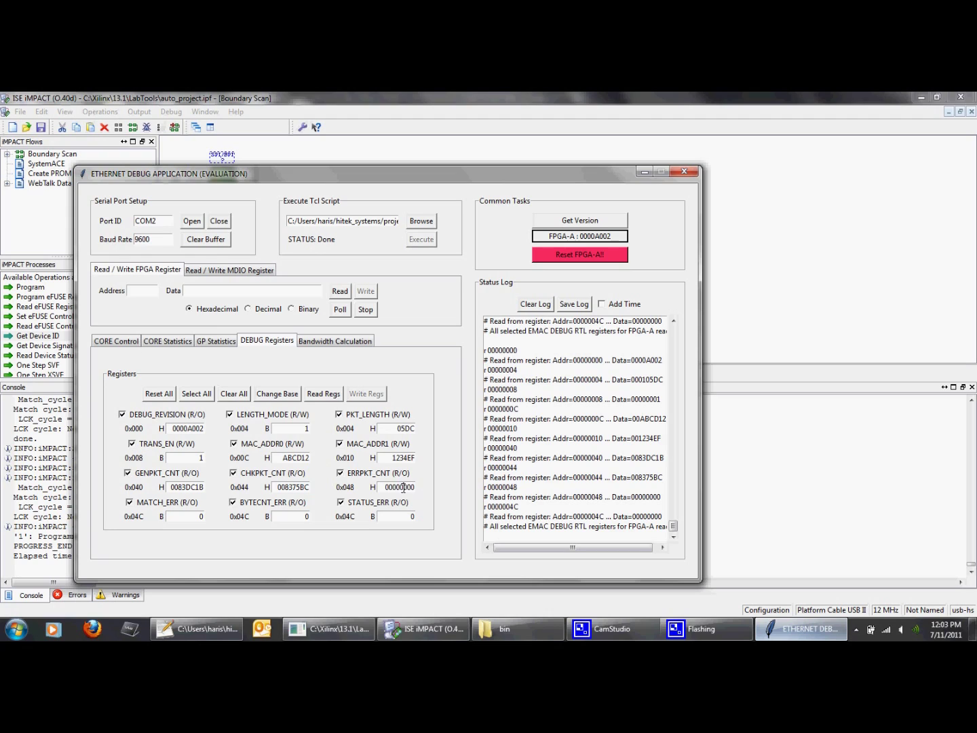
pyautogui.click(326, 395)
pyautogui.click(182, 344)
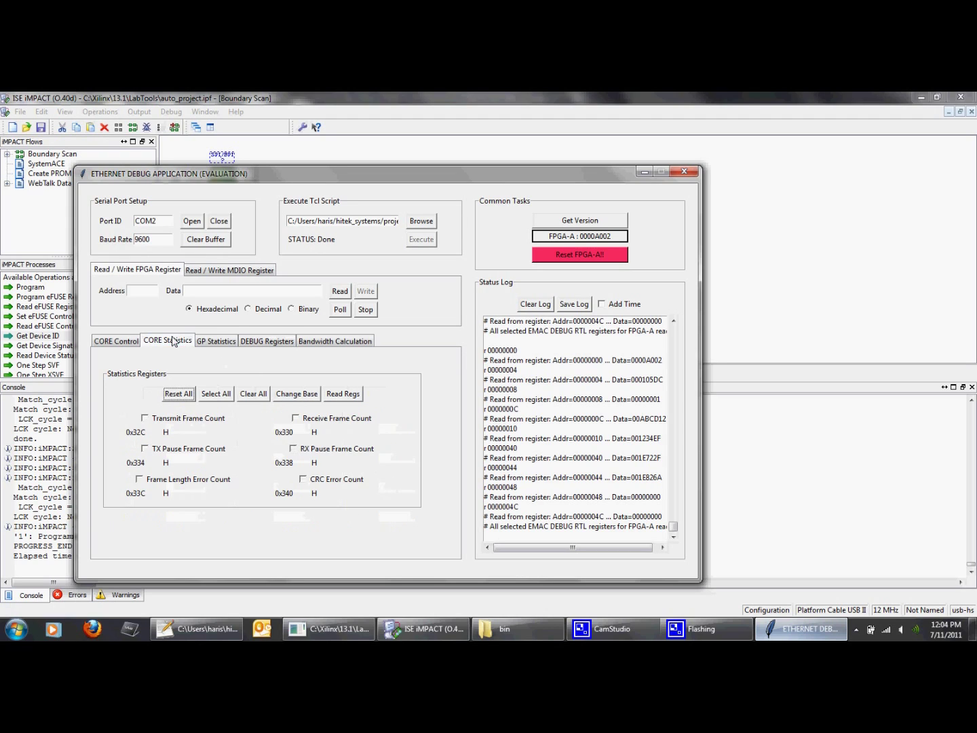
# - Select all CORE statistics registers and read them three times to show climbing frame counts
pyautogui.click(216, 394)
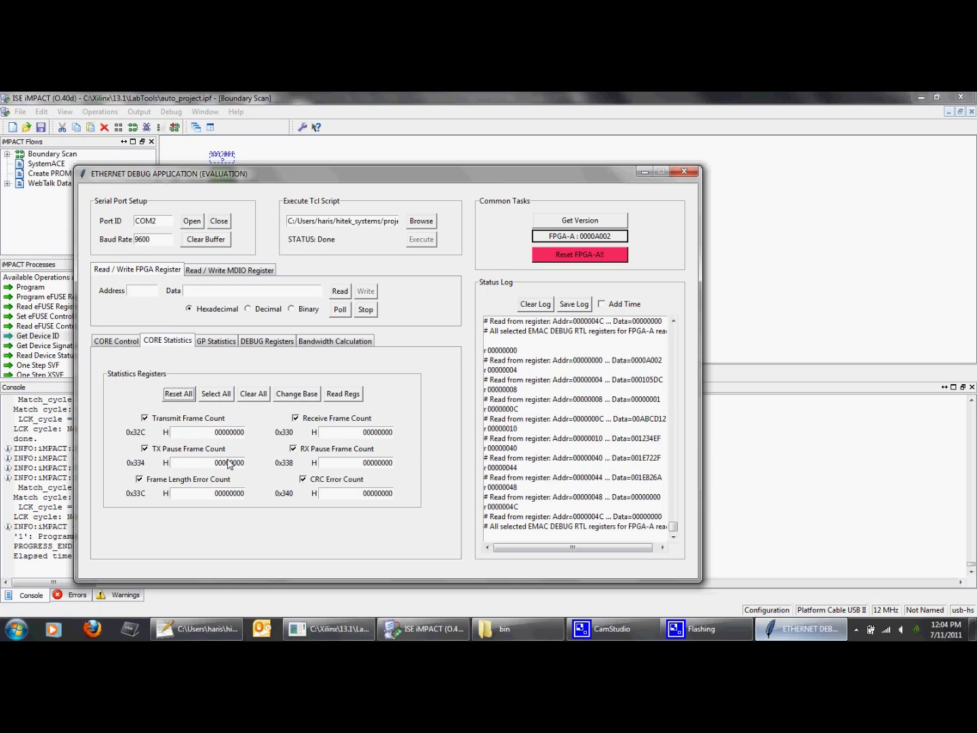
pyautogui.click(344, 394)
pyautogui.click(344, 395)
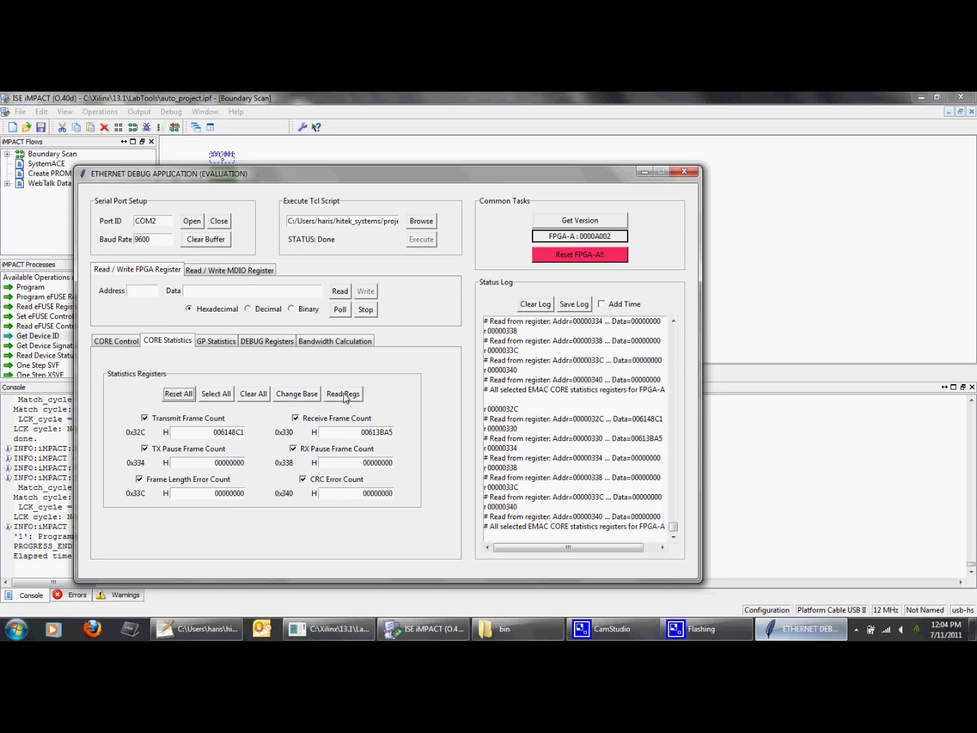
pyautogui.click(344, 395)
# - Select and read all GP statistics registers, reviewing TX/RX unicast counts 0BE4430A/0BE75885
pyautogui.click(217, 341)
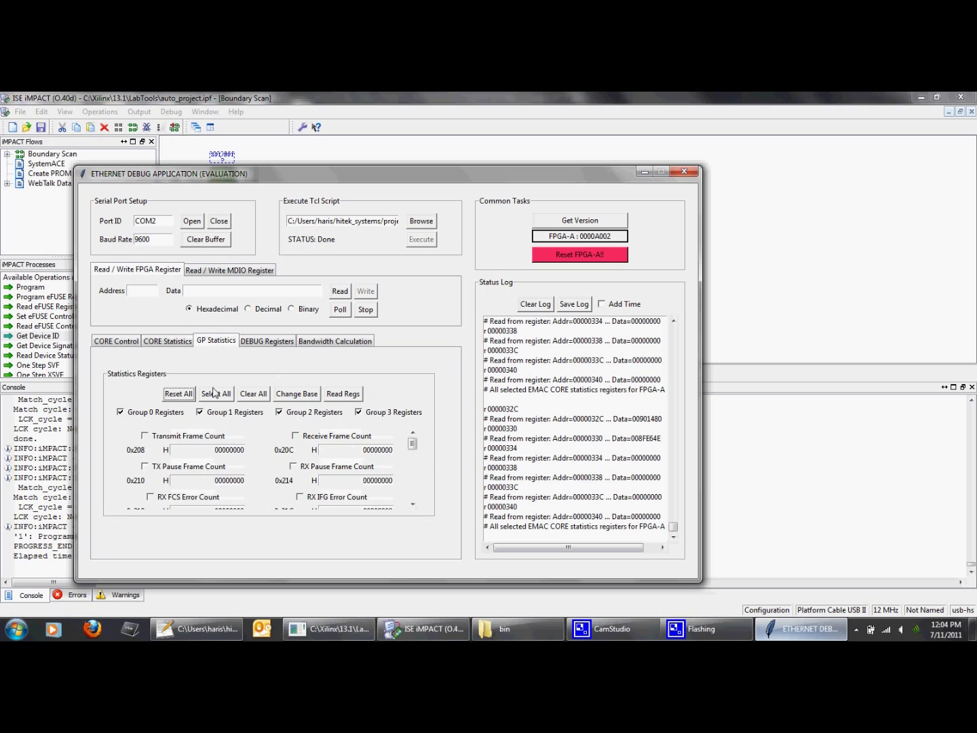
pyautogui.click(214, 392)
pyautogui.click(342, 395)
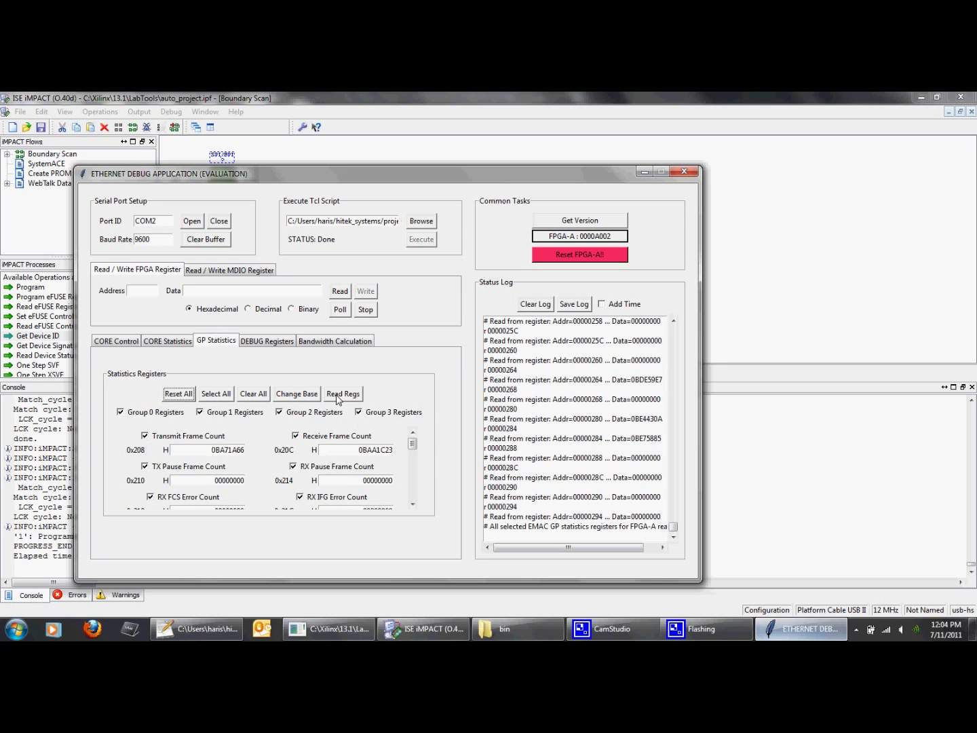
pyautogui.moveTo(412, 444); pyautogui.dragTo(408, 484)
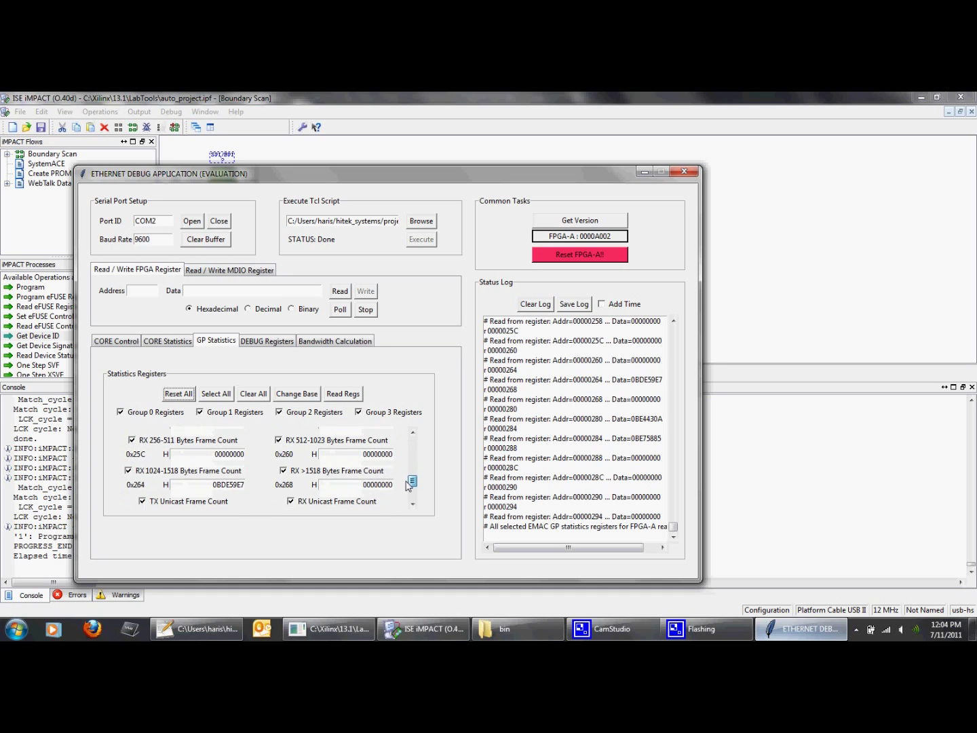
pyautogui.doubleClick(227, 485)
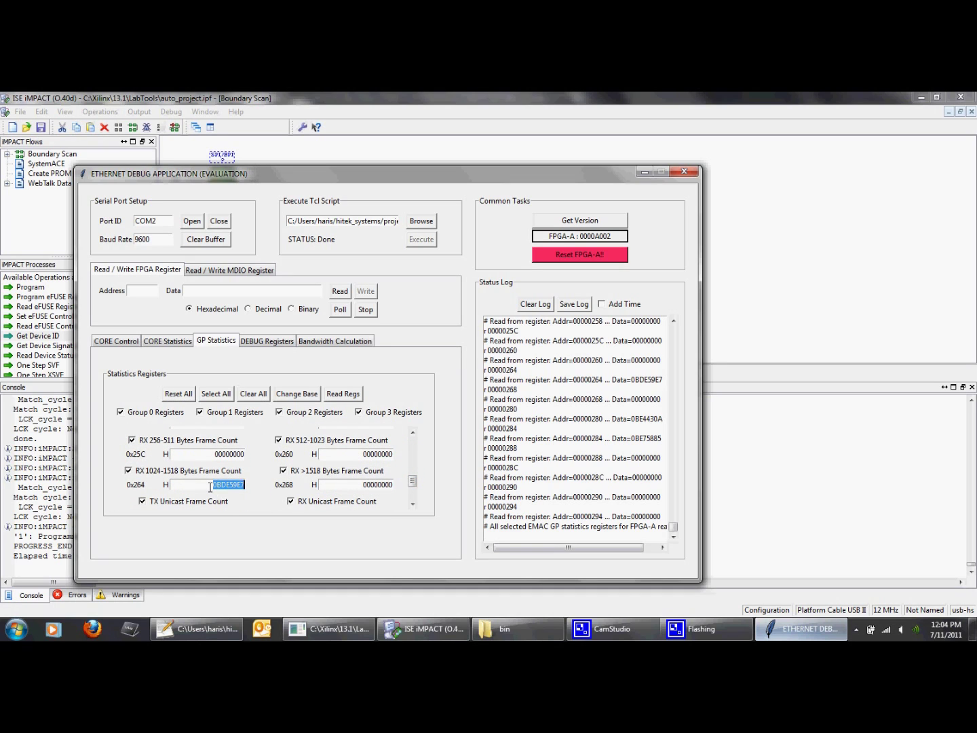
pyautogui.click(210, 488)
pyautogui.moveTo(412, 481); pyautogui.dragTo(412, 490)
pyautogui.click(319, 453)
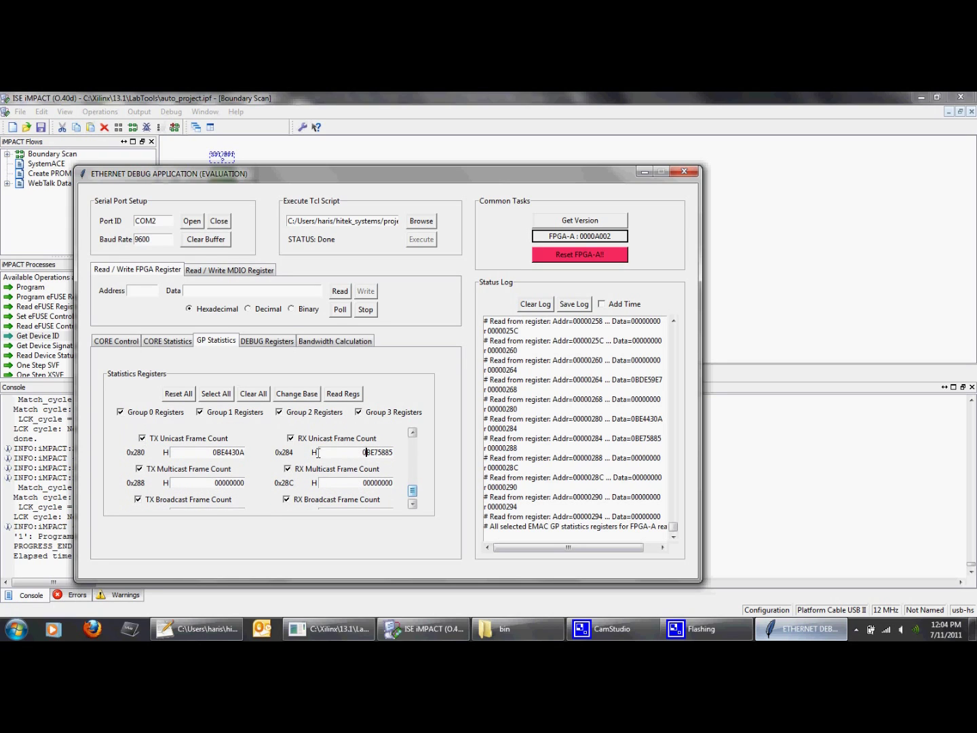
pyautogui.click(332, 341)
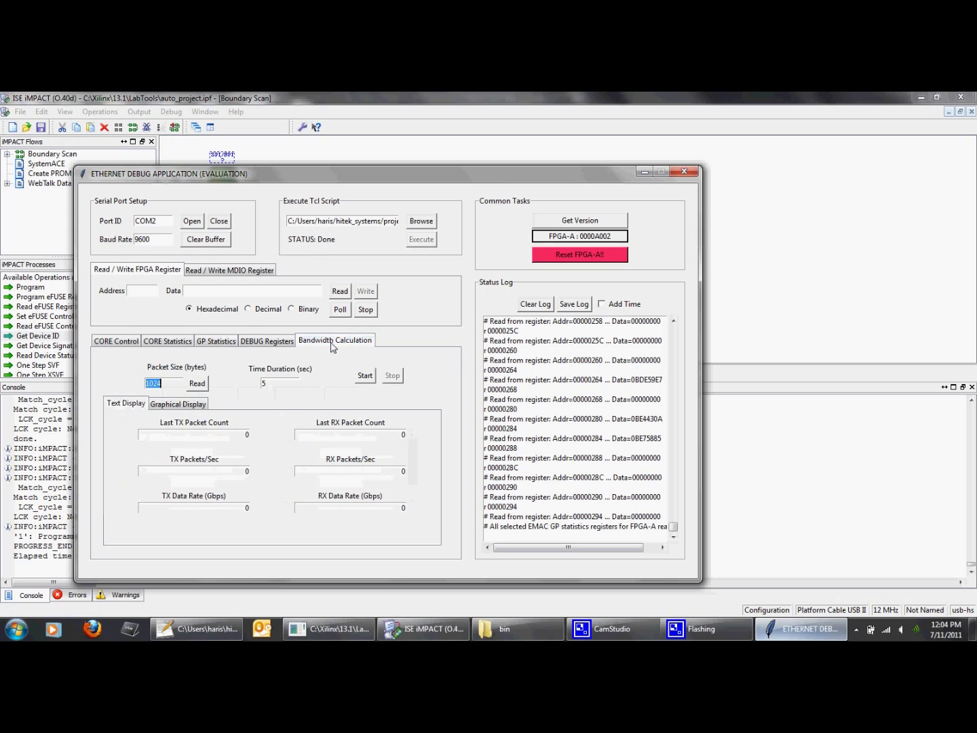
# - Run a 1500-byte, 5-second bandwidth measurement and graph TX/RX near 9 million packets/sec (~99 Gbps)
pyautogui.click(196, 385)
pyautogui.click(167, 385)
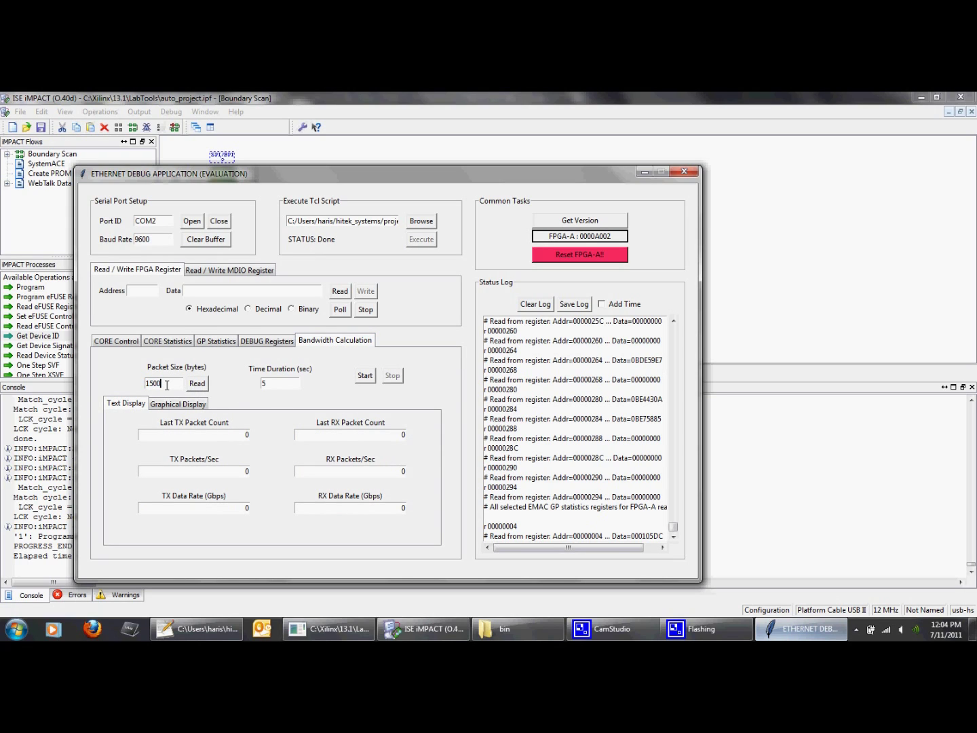
pyautogui.click(365, 377)
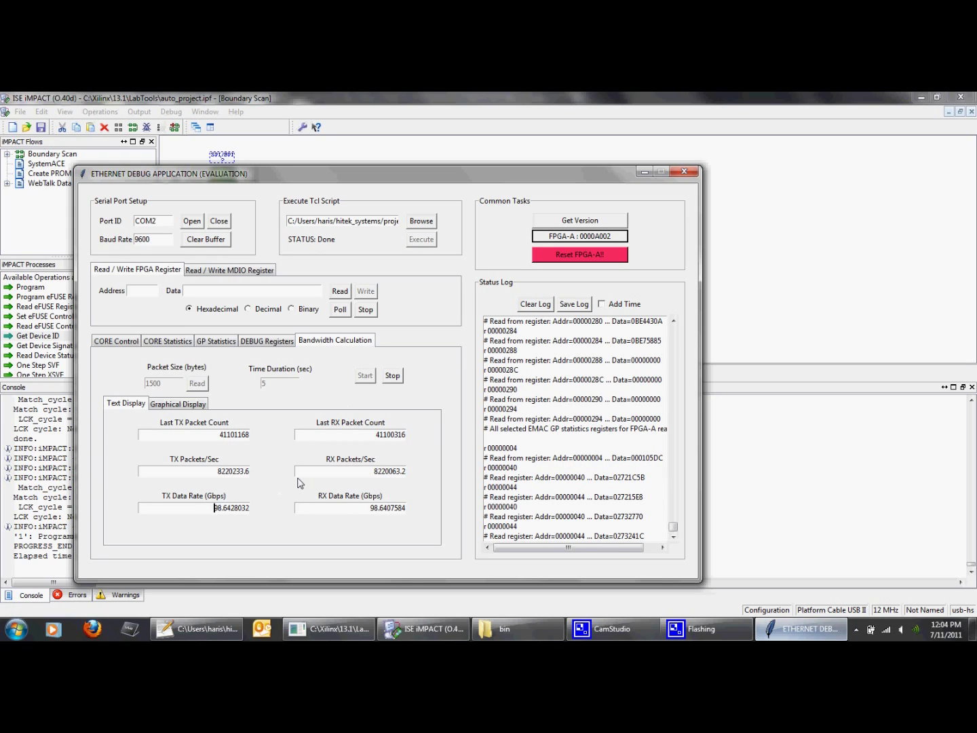
pyautogui.click(193, 406)
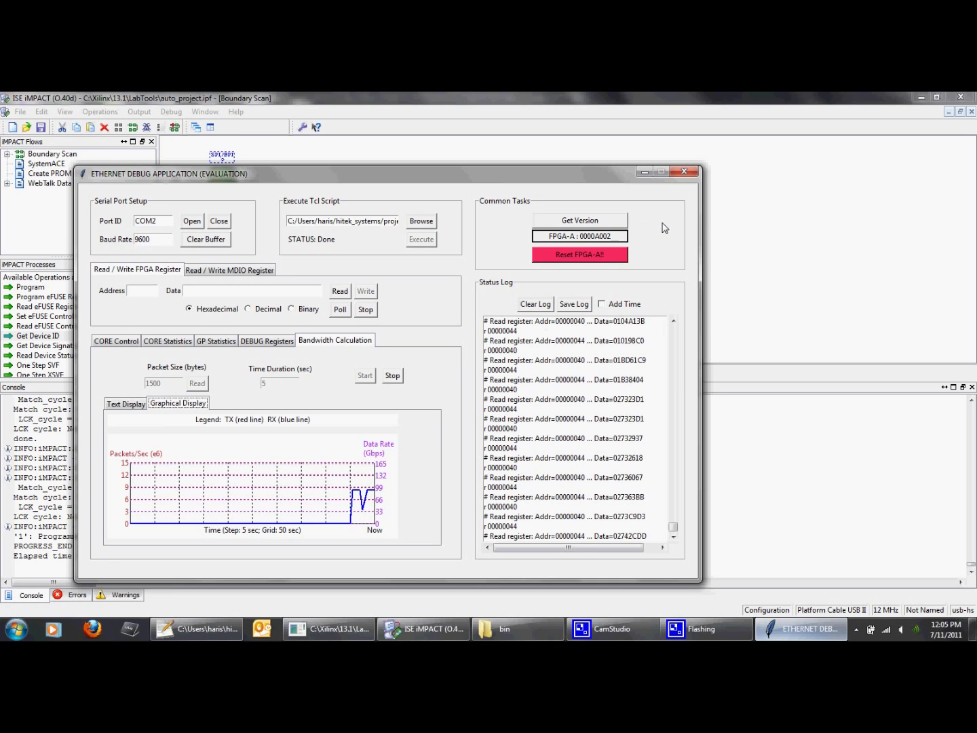
# - Close the Ethernet Debug Application window, leaving iMPACT showing Program Succeeded
pyautogui.click(684, 171)
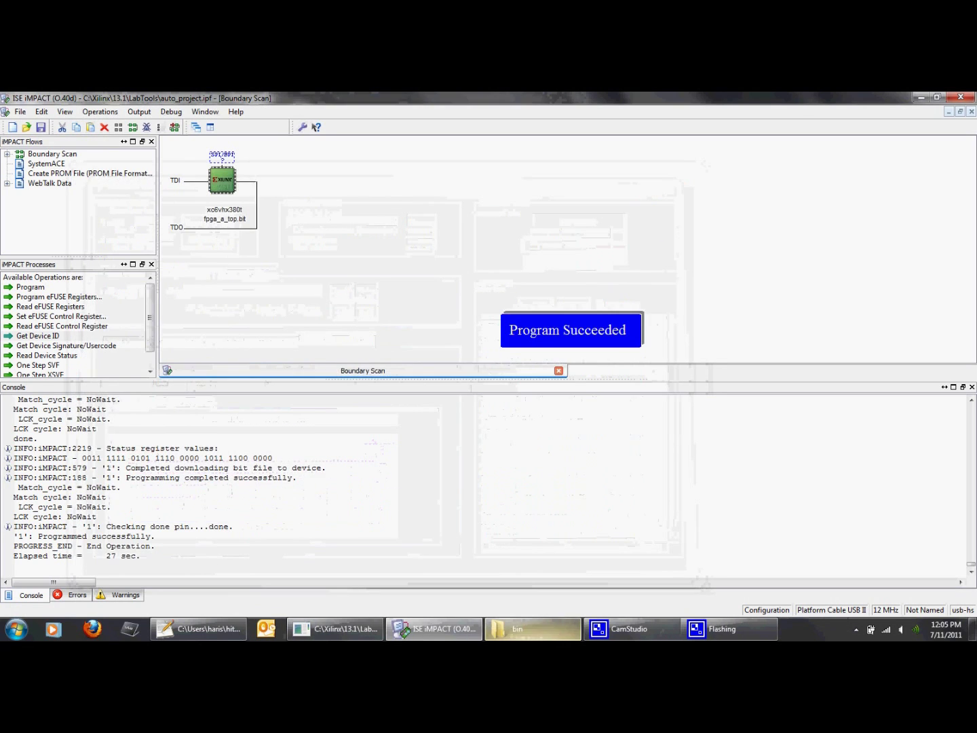
# - Relaunch the debug application, open COM2, and execute i2c_clksynth_init.tcl
pyautogui.click(257, 170)
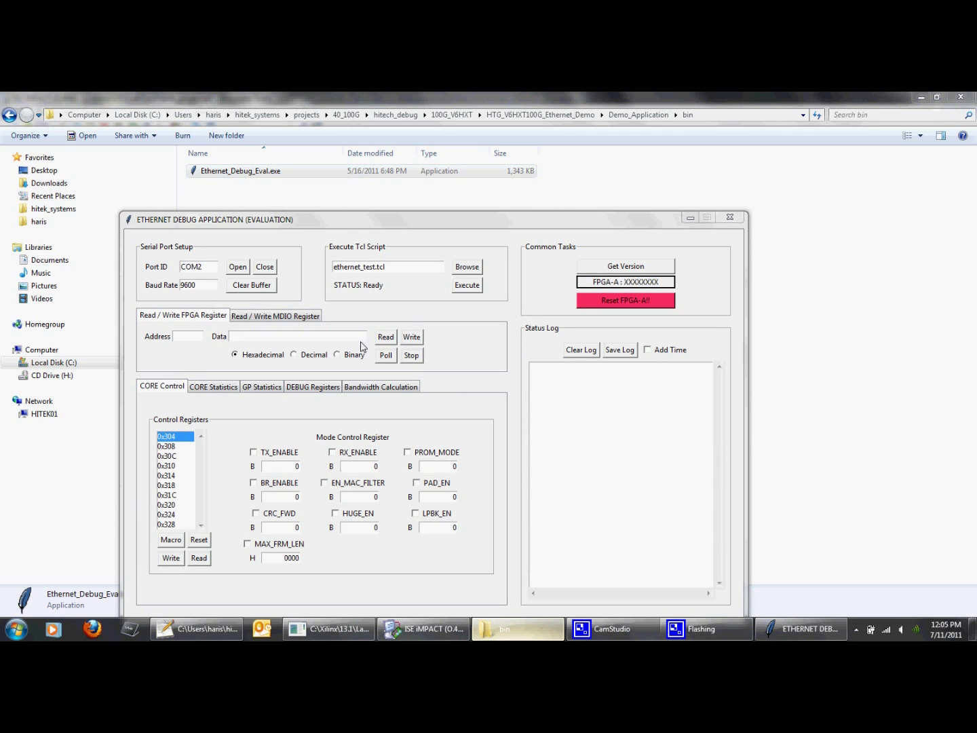
pyautogui.click(238, 267)
pyautogui.click(467, 267)
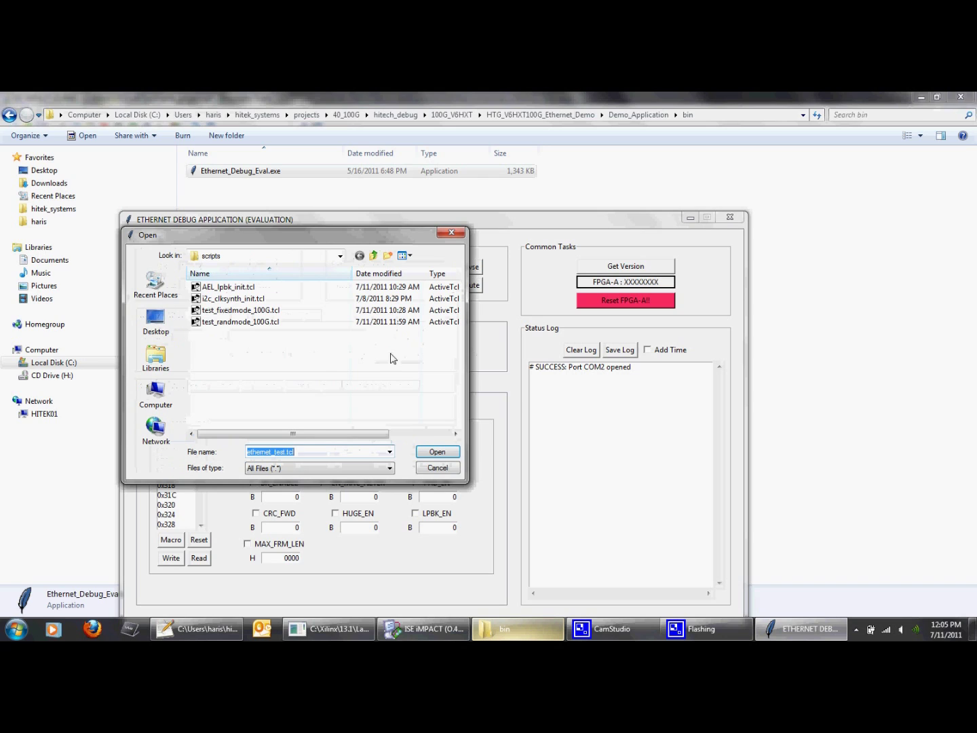
pyautogui.click(255, 301)
pyautogui.doubleClick(255, 301)
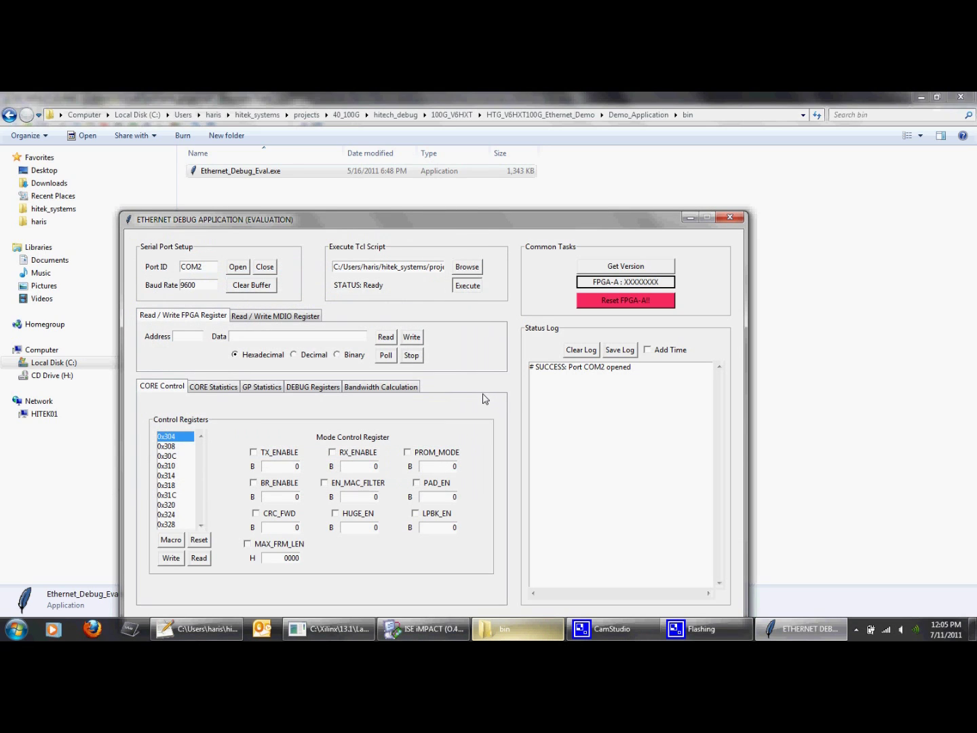
pyautogui.click(551, 400)
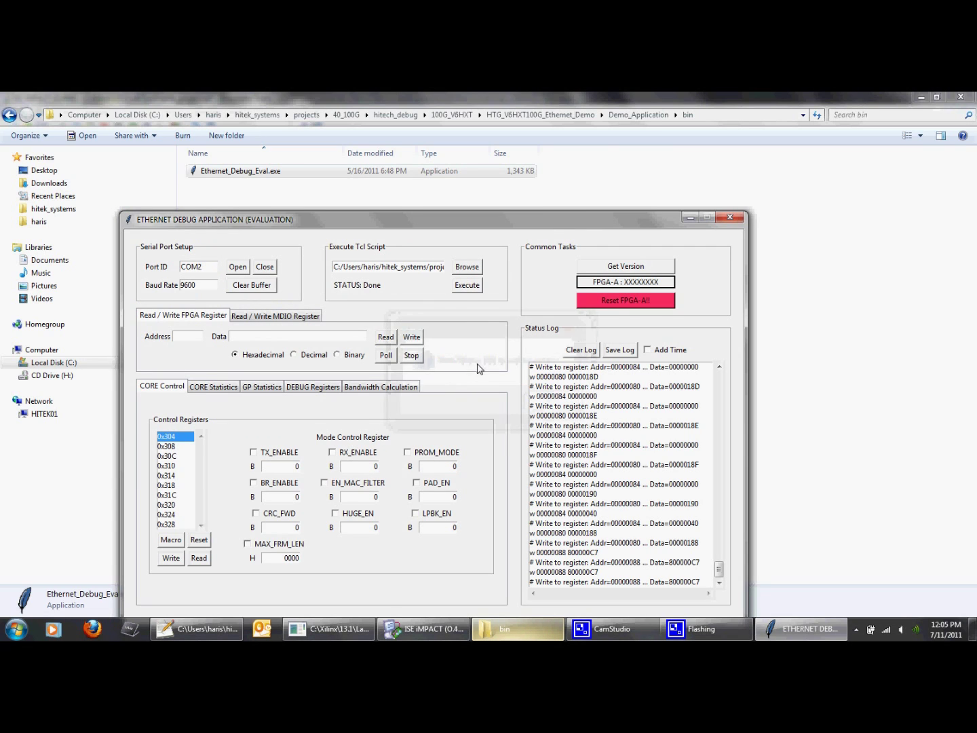
# - Load and execute the traffic test script, restarting packet generation for 8 minutes
pyautogui.click(465, 268)
pyautogui.click(339, 320)
pyautogui.doubleClick(339, 319)
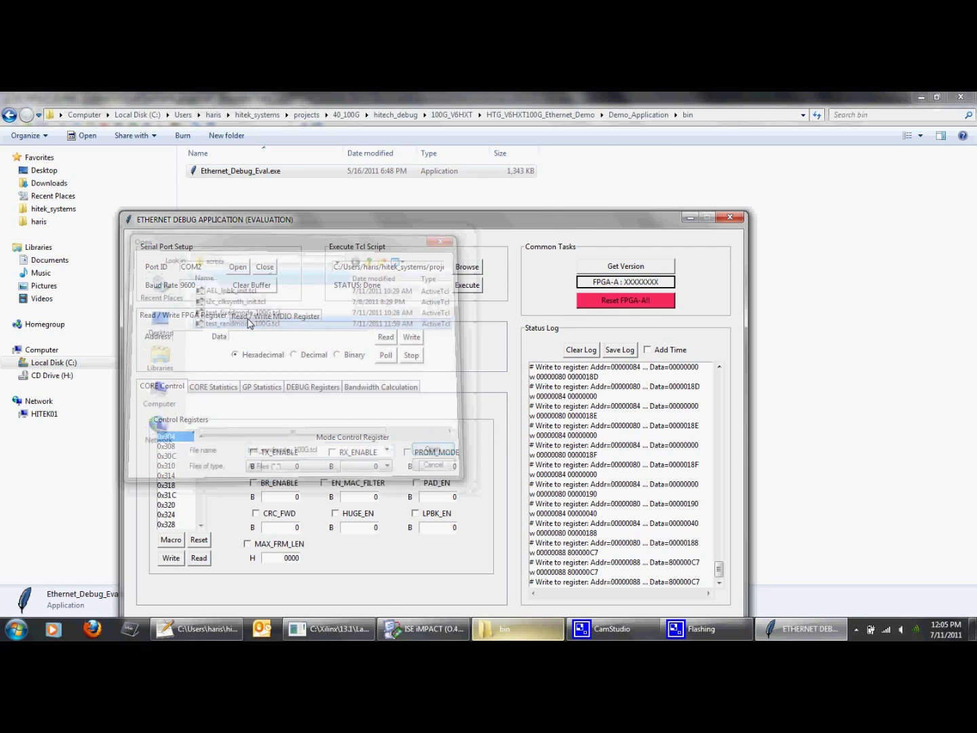
pyautogui.click(467, 285)
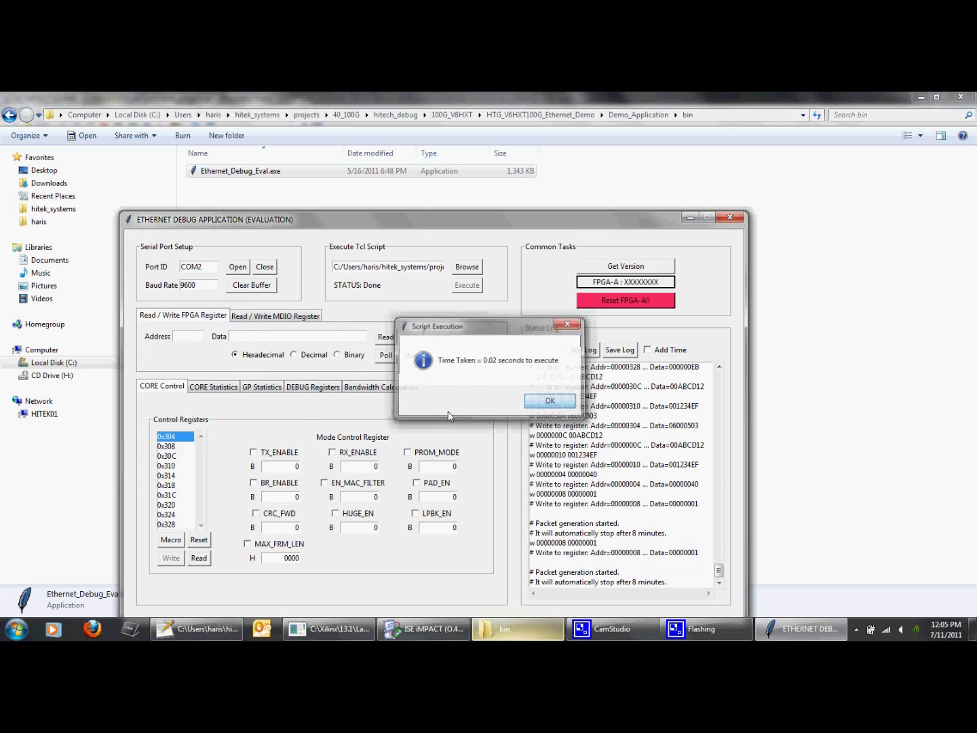
pyautogui.click(551, 400)
pyautogui.click(313, 386)
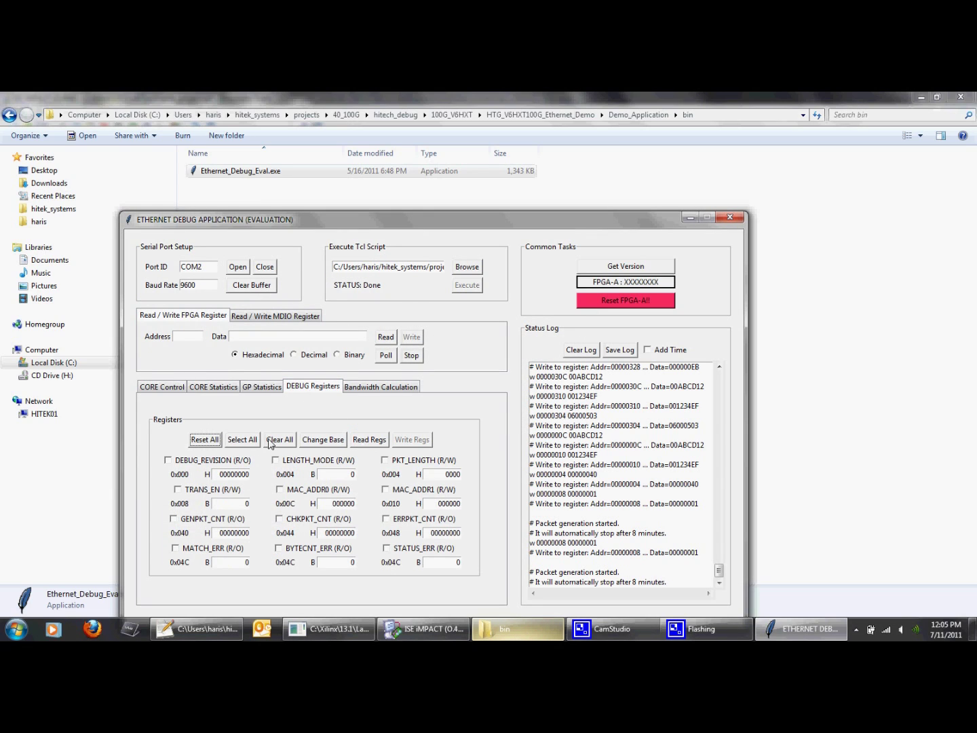
# - Select and repeatedly read all DEBUG registers, highlighting GENPKT_CNT, CHKPKT_CNT and ERRPKT_CNT 00000000
pyautogui.click(243, 441)
pyautogui.click(370, 440)
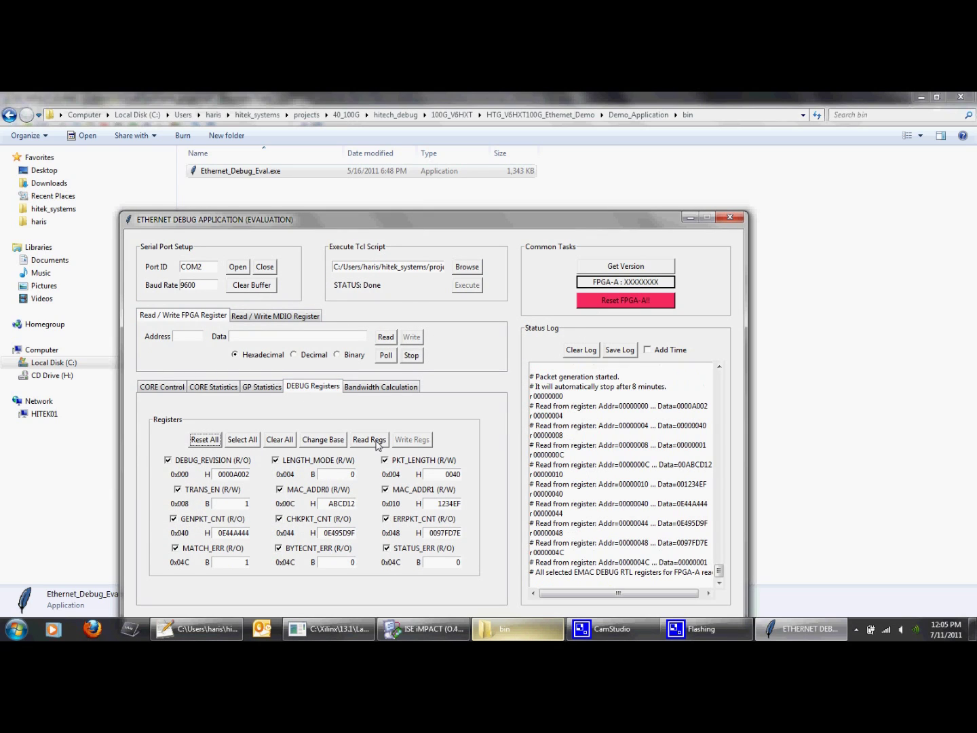
pyautogui.click(370, 440)
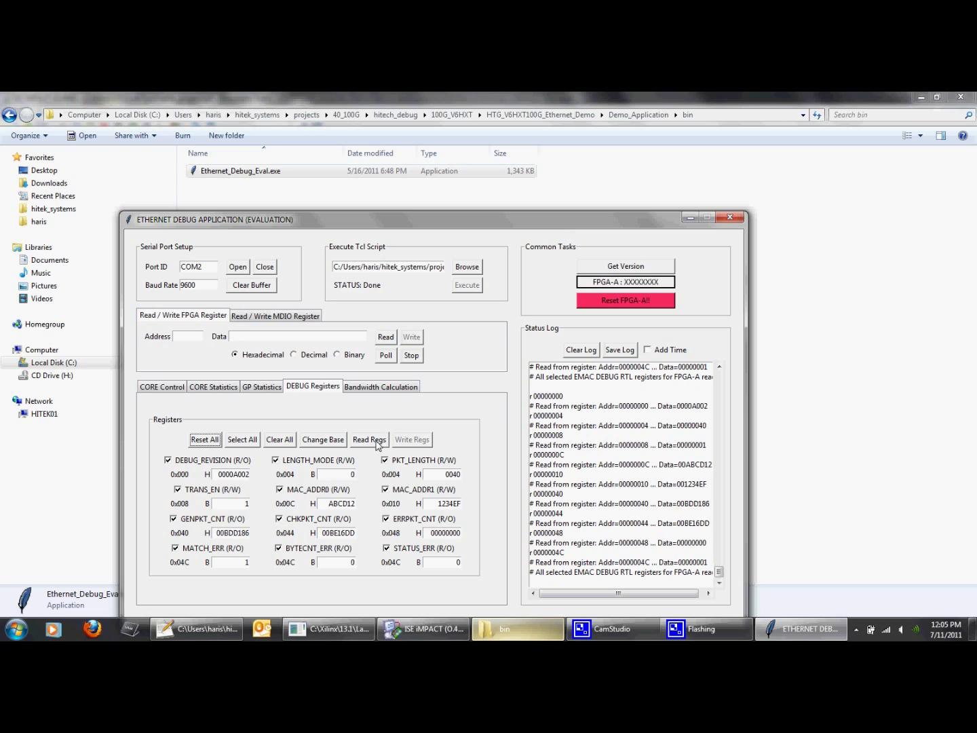
pyautogui.click(370, 441)
pyautogui.click(370, 441)
pyautogui.click(370, 441)
pyautogui.doubleClick(341, 533)
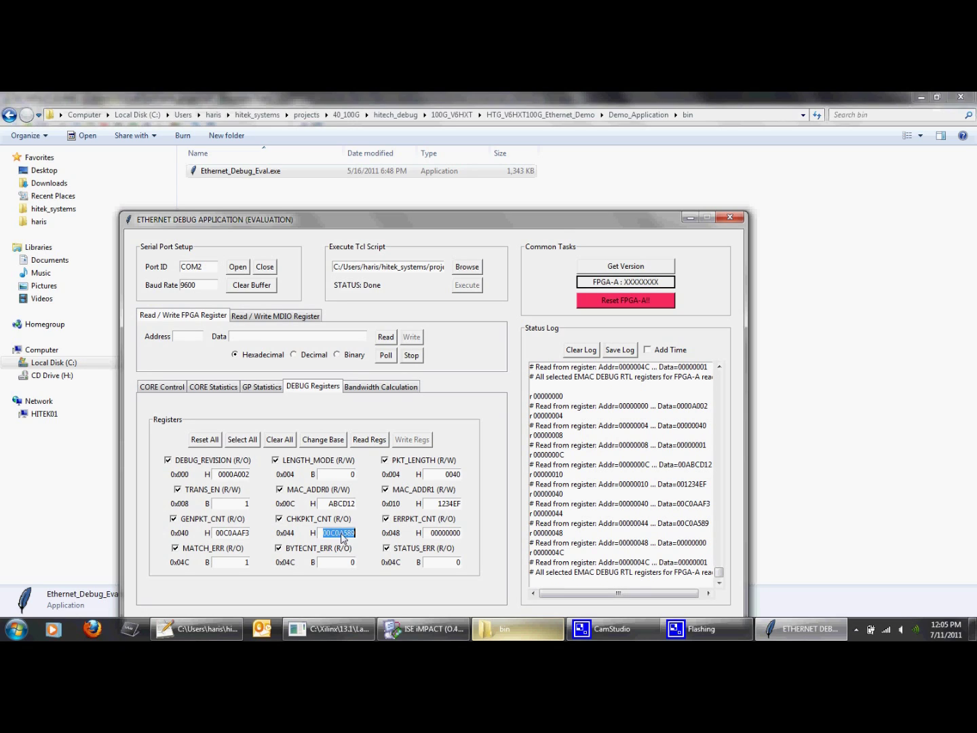
pyautogui.doubleClick(246, 534)
pyautogui.doubleClick(443, 533)
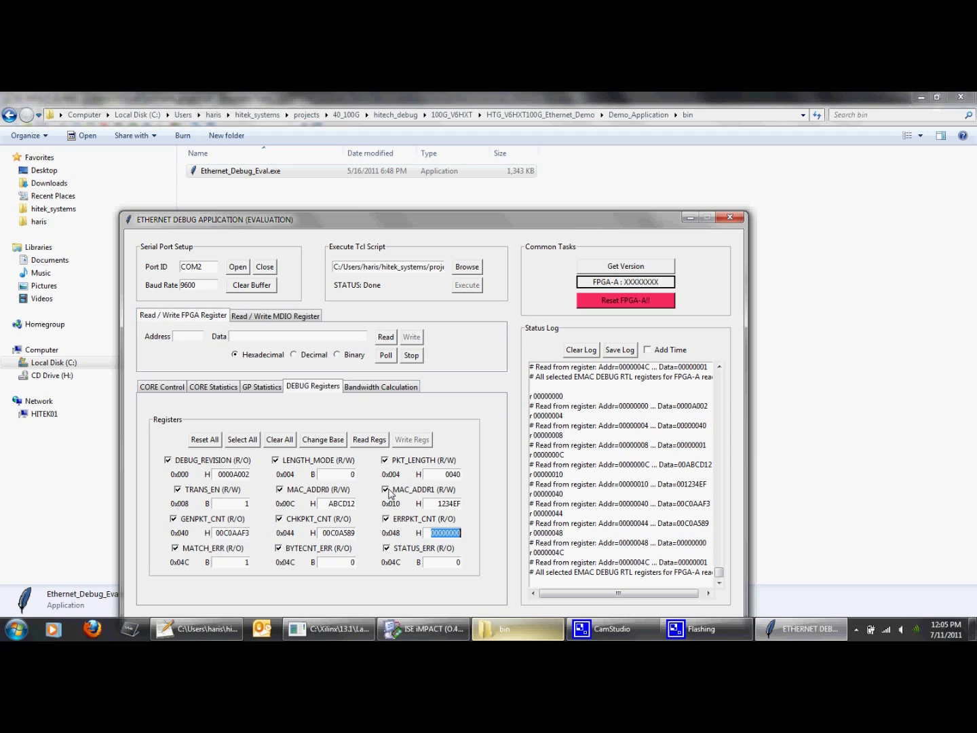
# - Read CORE statistics twice, showing 01355CC2 TX and 0135B1E0 RX frames with zero CRC errors
pyautogui.moveTo(494, 227); pyautogui.dragTo(490, 162)
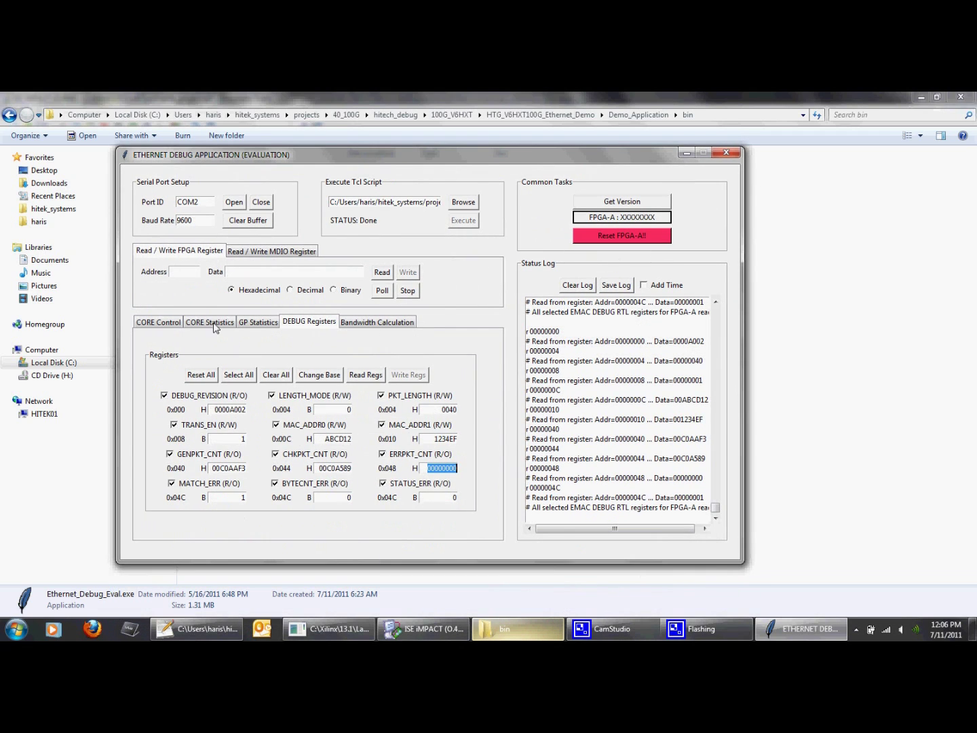
pyautogui.click(214, 325)
pyautogui.click(378, 377)
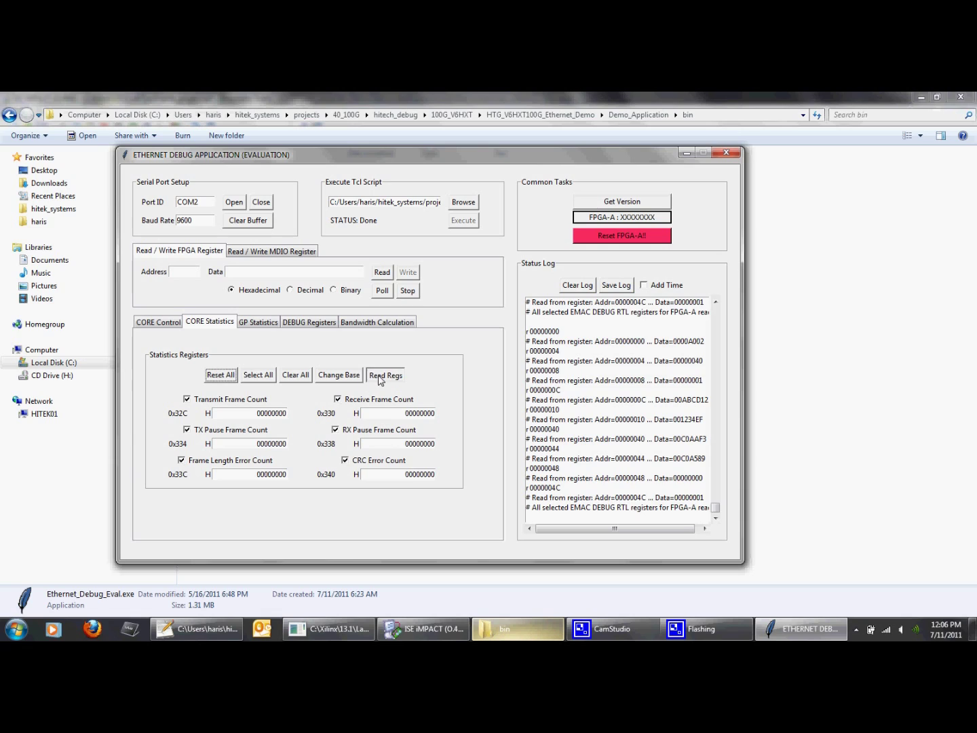
pyautogui.click(381, 377)
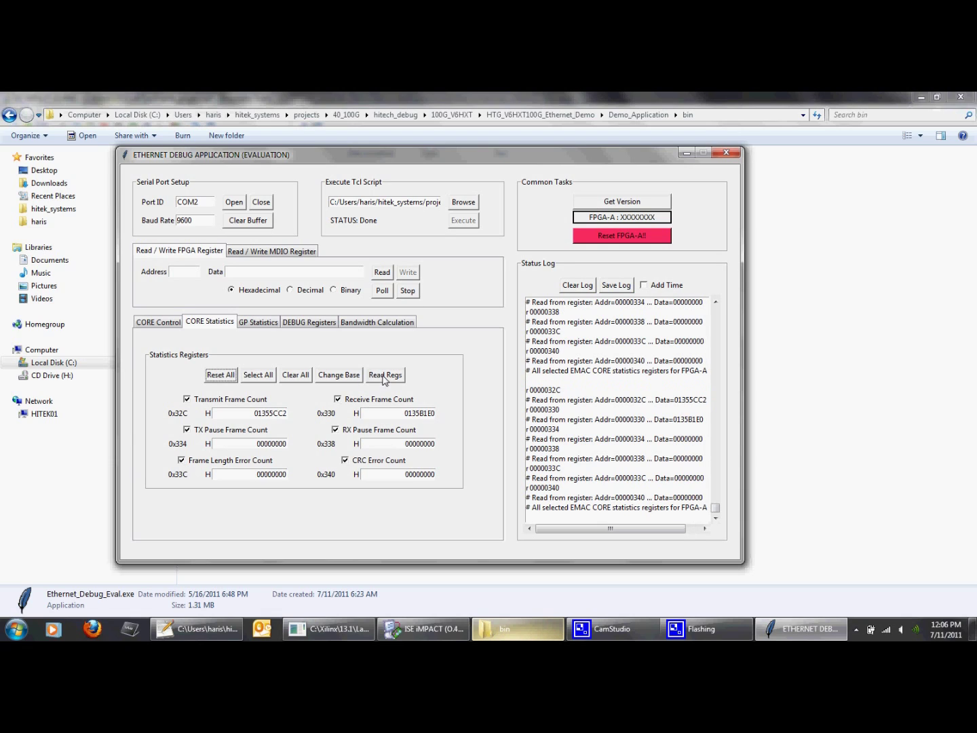
pyautogui.click(413, 476)
pyautogui.click(305, 323)
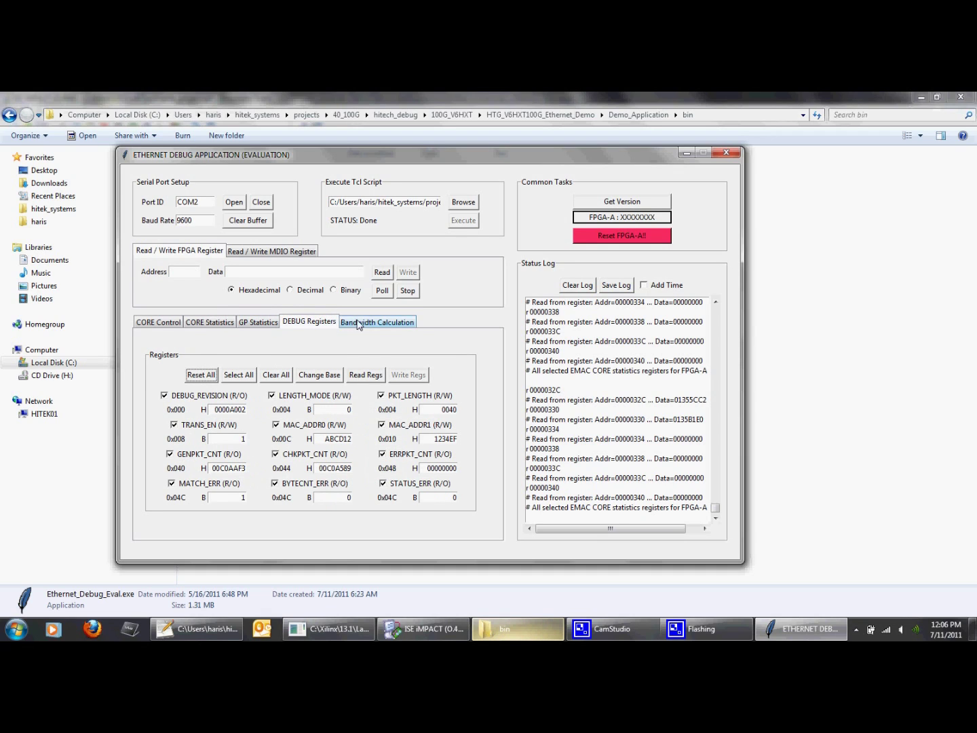
# - Read the packet size in Bandwidth Calculation and decline Random Length Mode measurement
pyautogui.click(360, 322)
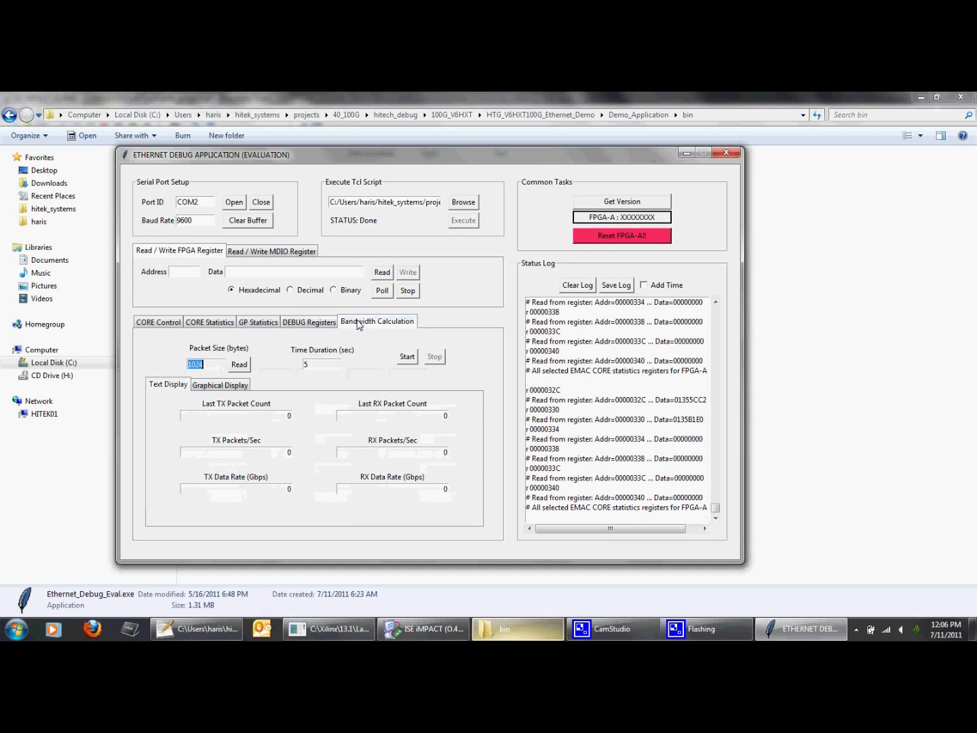
pyautogui.click(239, 364)
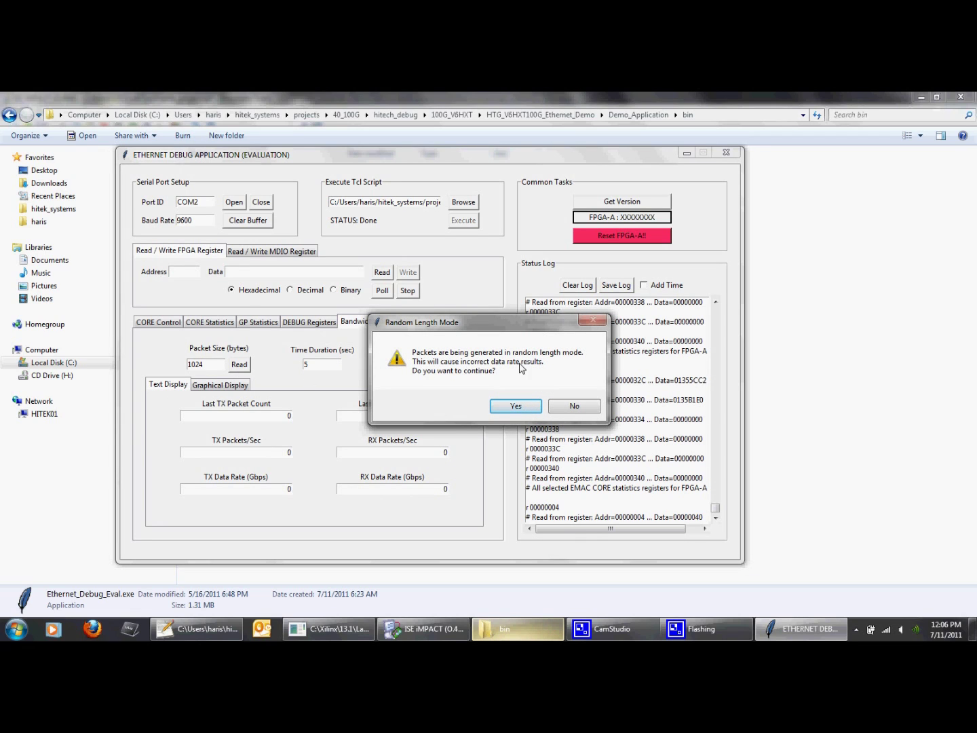
pyautogui.click(570, 408)
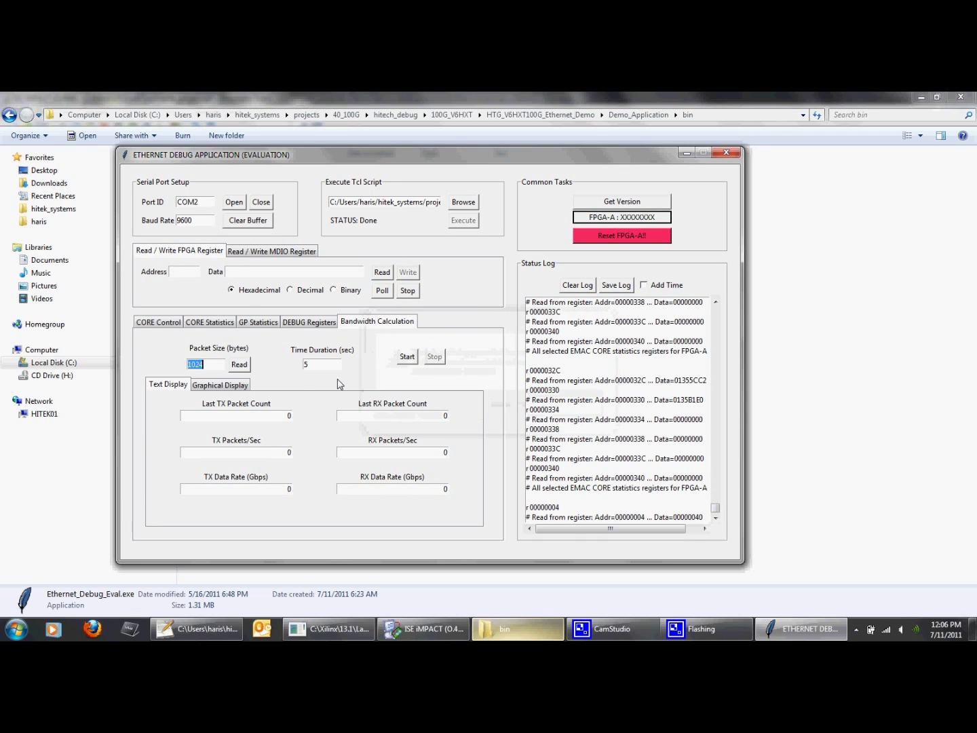
# - Re-read DEBUG registers repeatedly: GENPKT_CNT 012D8DCE, CHKPKT_CNT 012DF302, ERRPKT_CNT 00000000
pyautogui.click(309, 323)
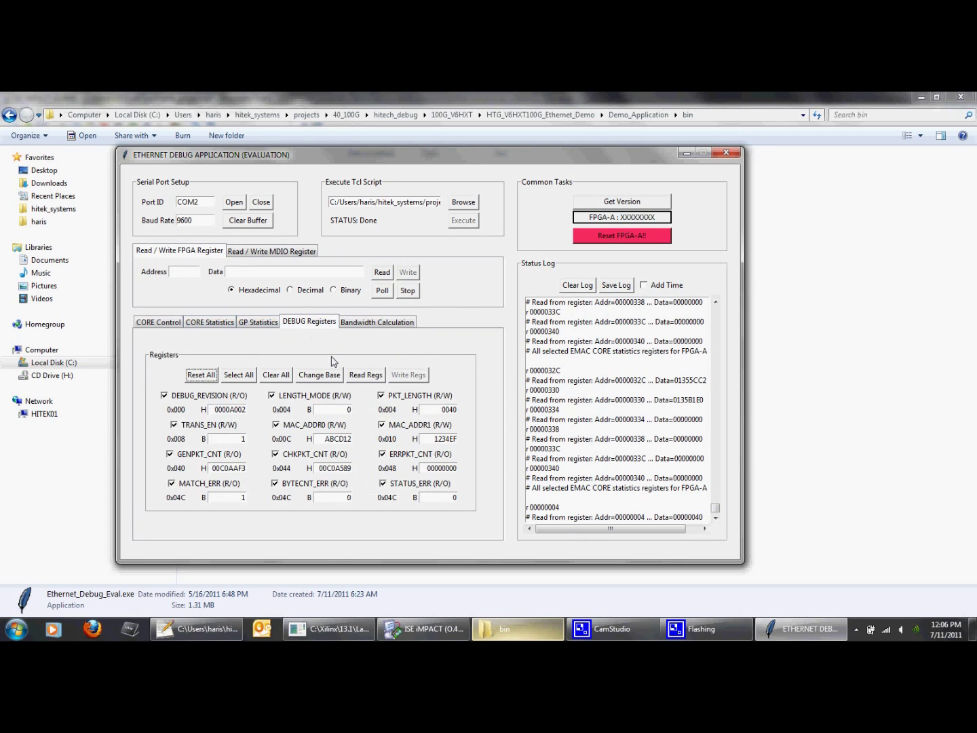
pyautogui.click(367, 377)
pyautogui.click(367, 378)
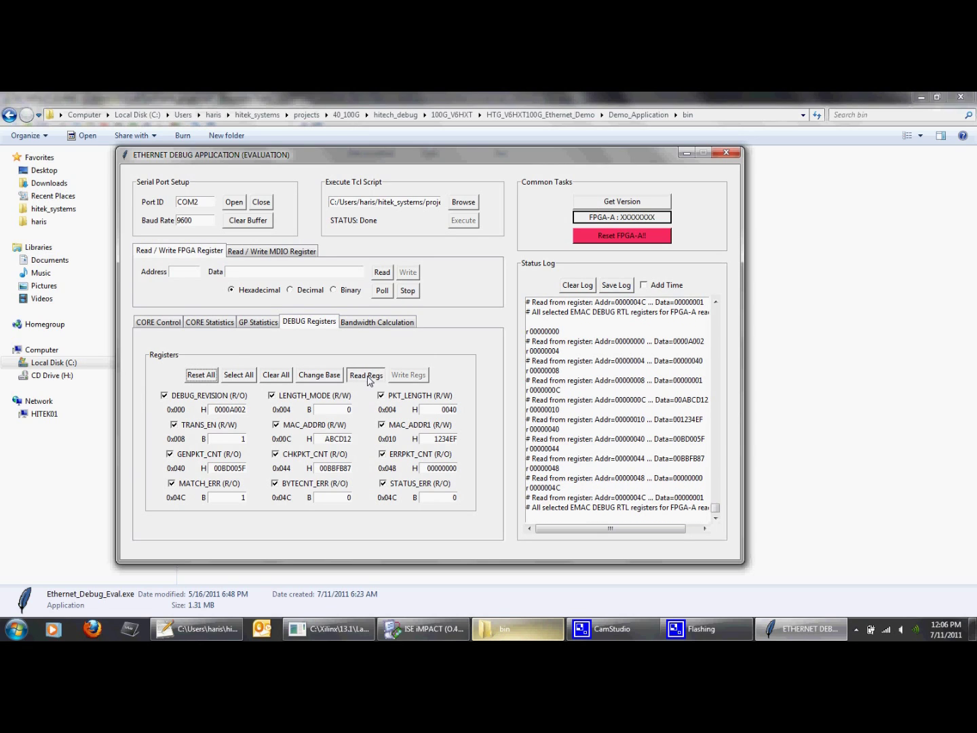
pyautogui.click(367, 378)
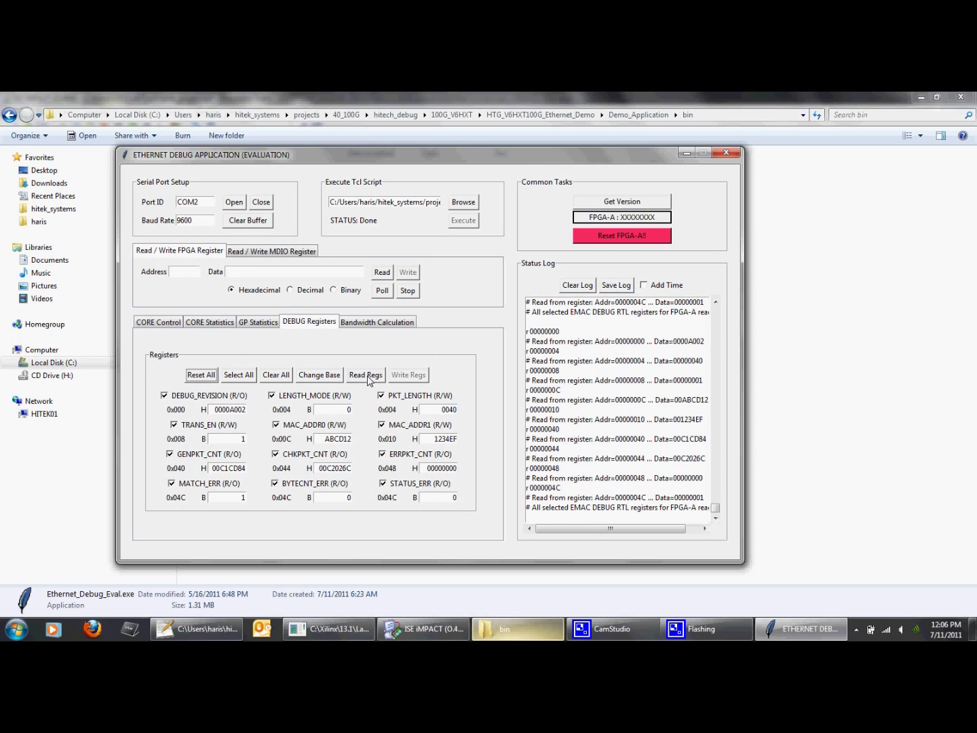
pyautogui.click(367, 377)
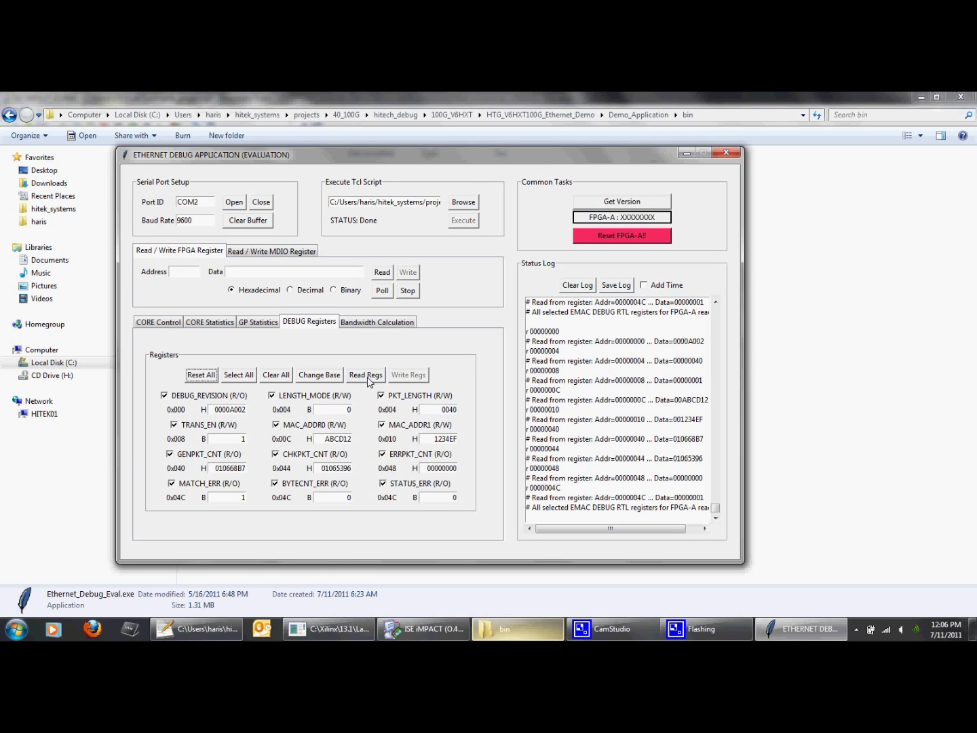
pyautogui.click(369, 382)
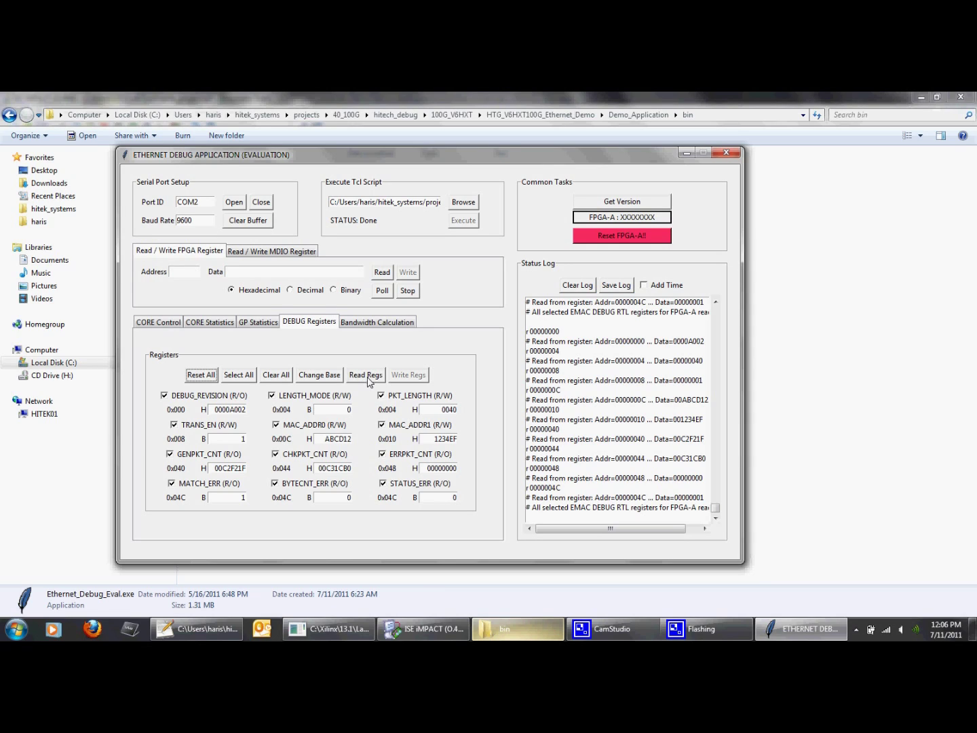
pyautogui.click(370, 381)
pyautogui.click(370, 381)
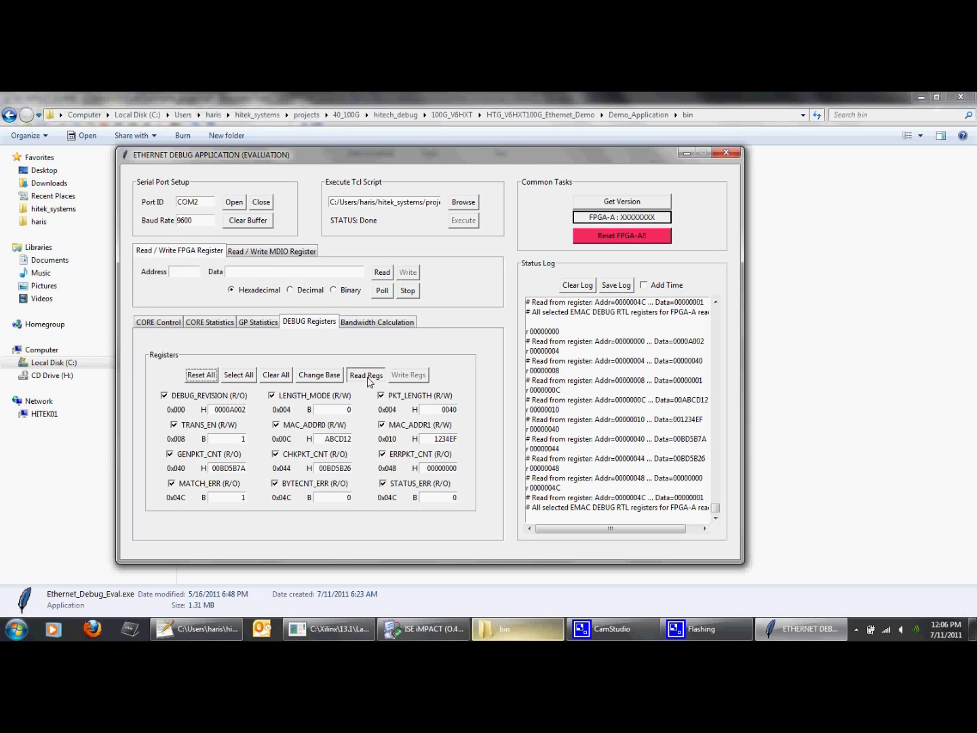
pyautogui.click(370, 382)
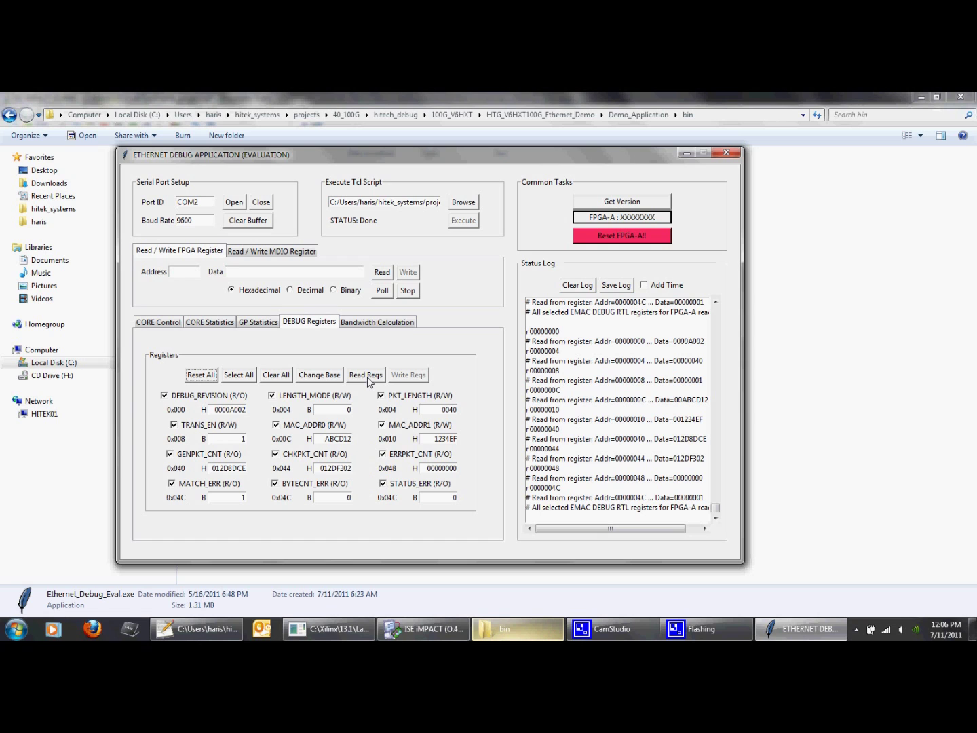